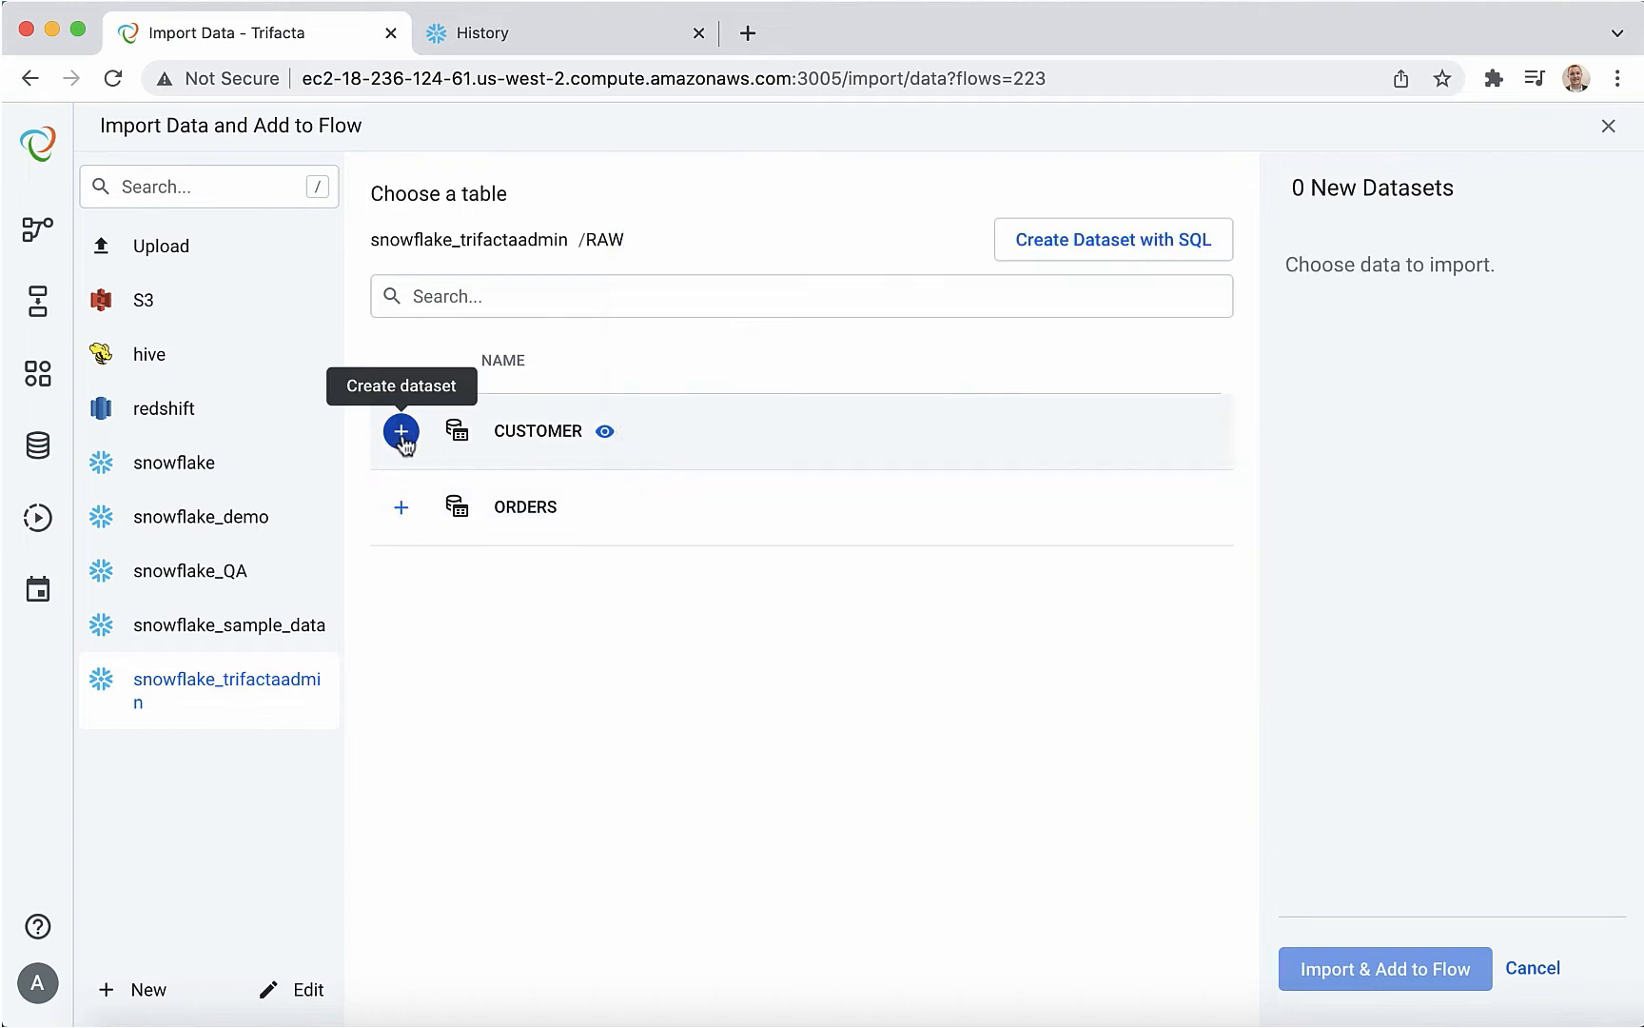
Create a dataset from the CUSTOMER table in snowflake_trifactaadmin's RAW database, and import it into the flow.
click(402, 432)
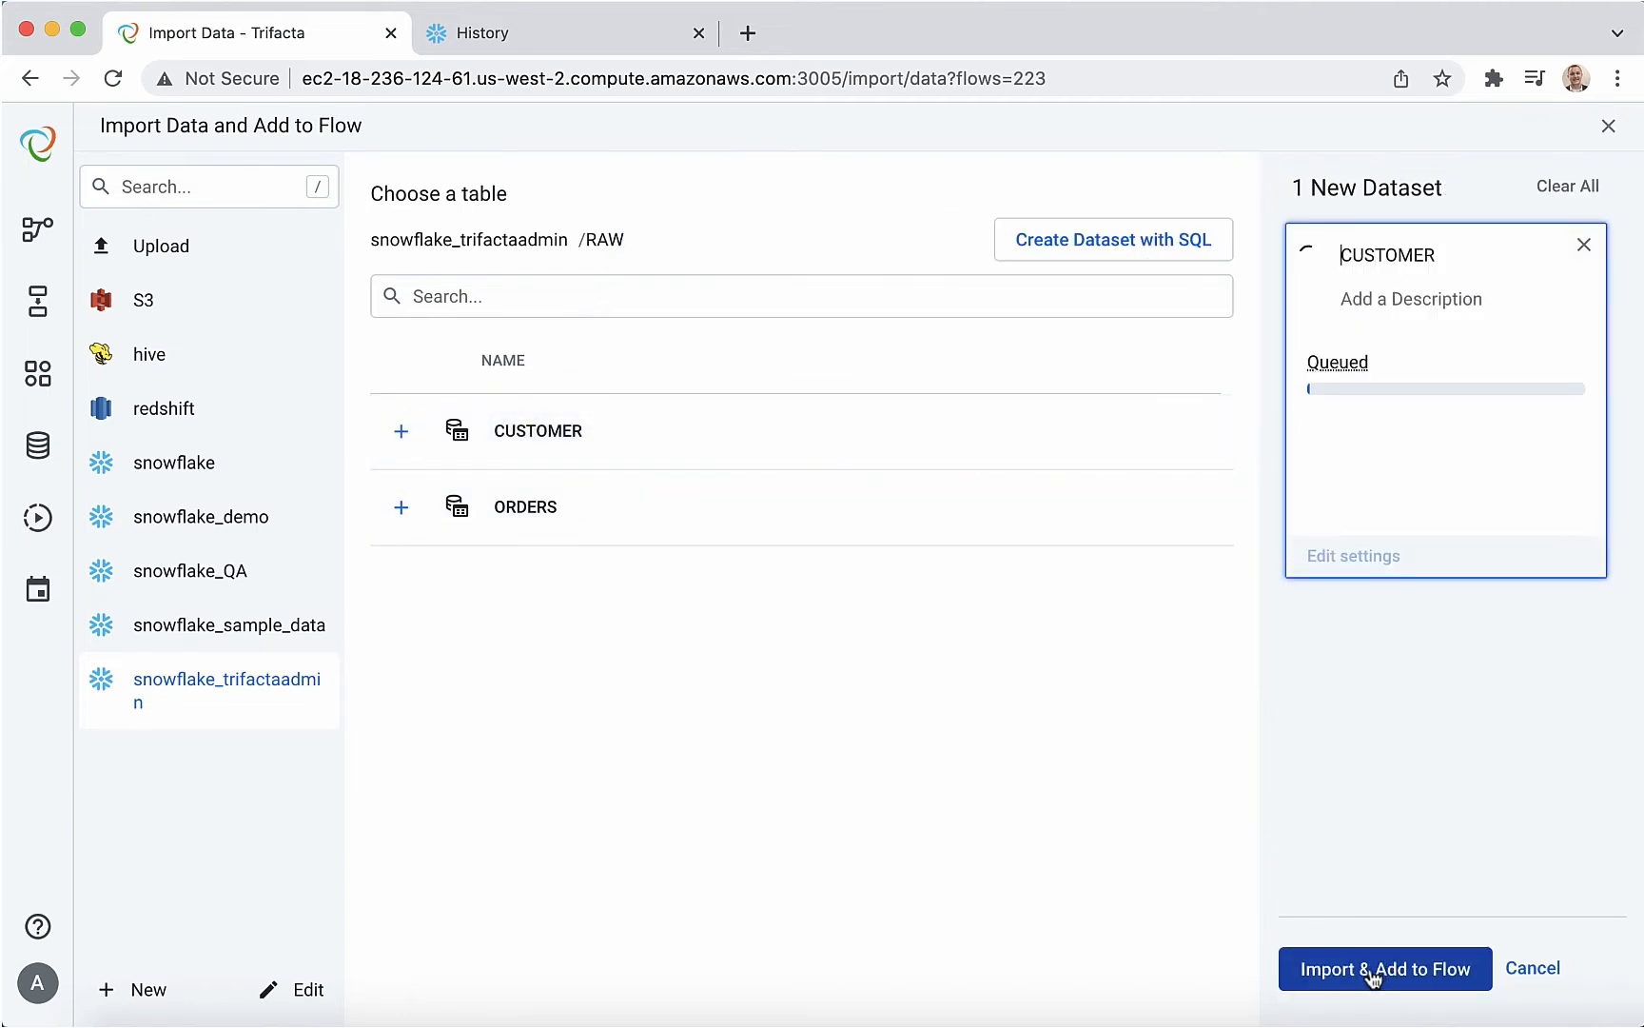
click(1371, 976)
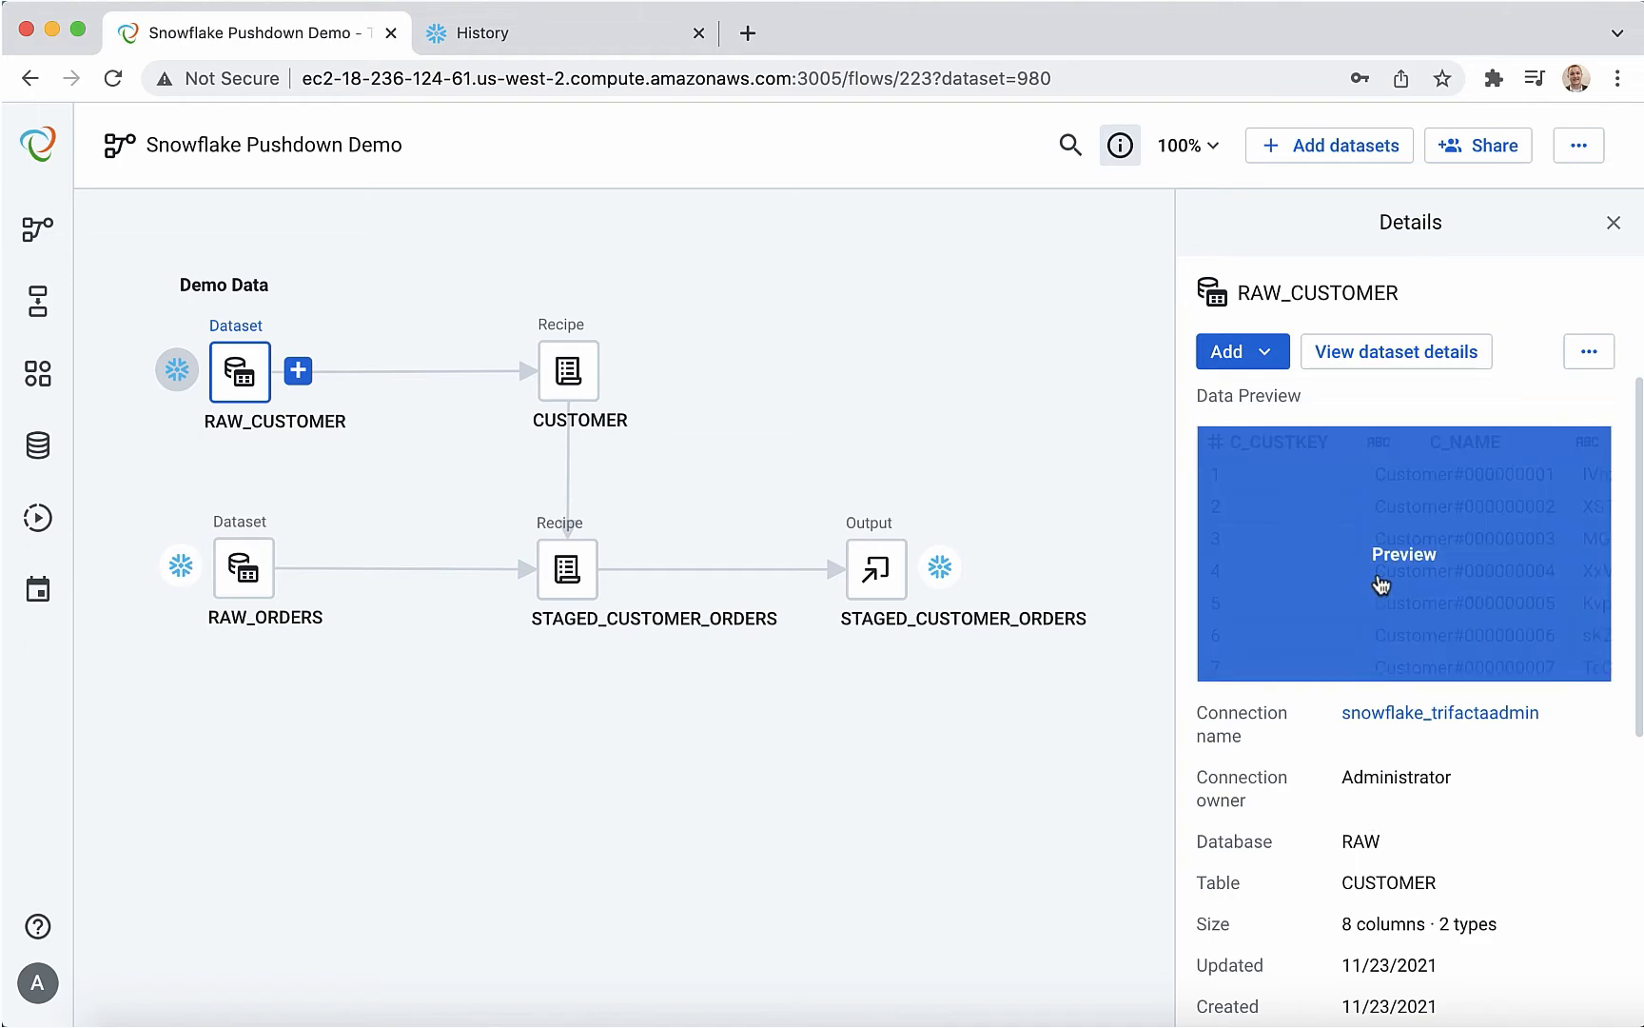
Preview the RAW_CUSTOMER dataset, look through its sample rows, and close the preview.
click(1377, 583)
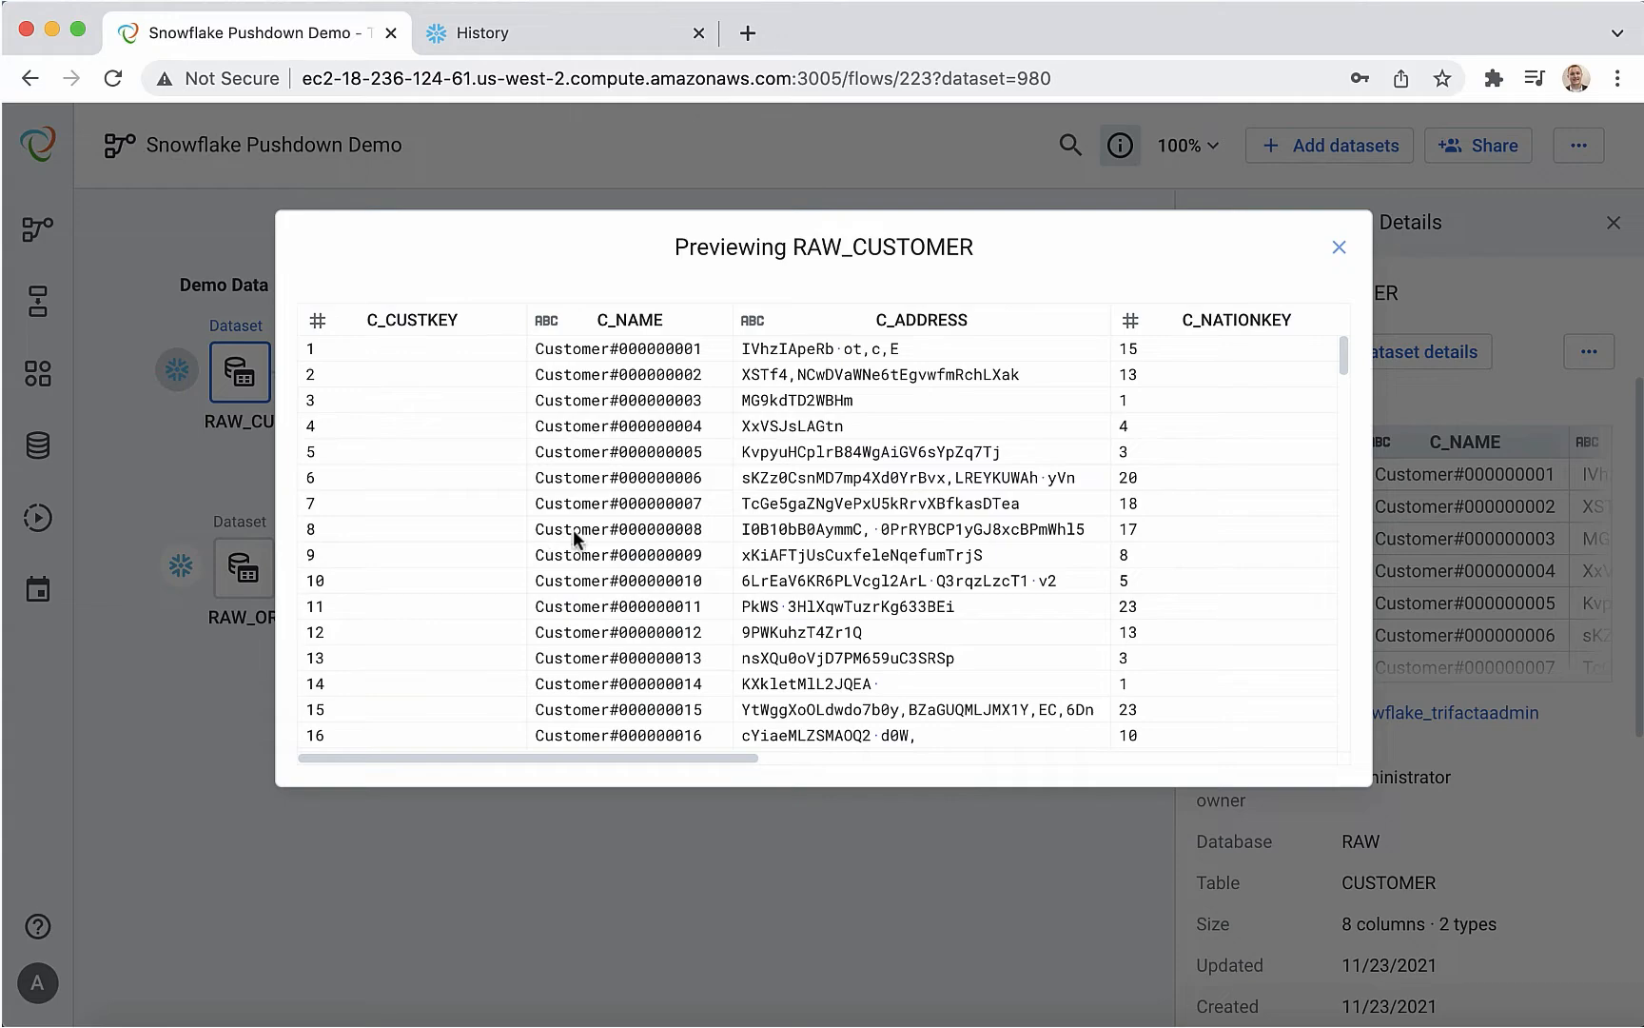
scroll(1204, 610, down, 3)
scroll(1204, 610, down, 6)
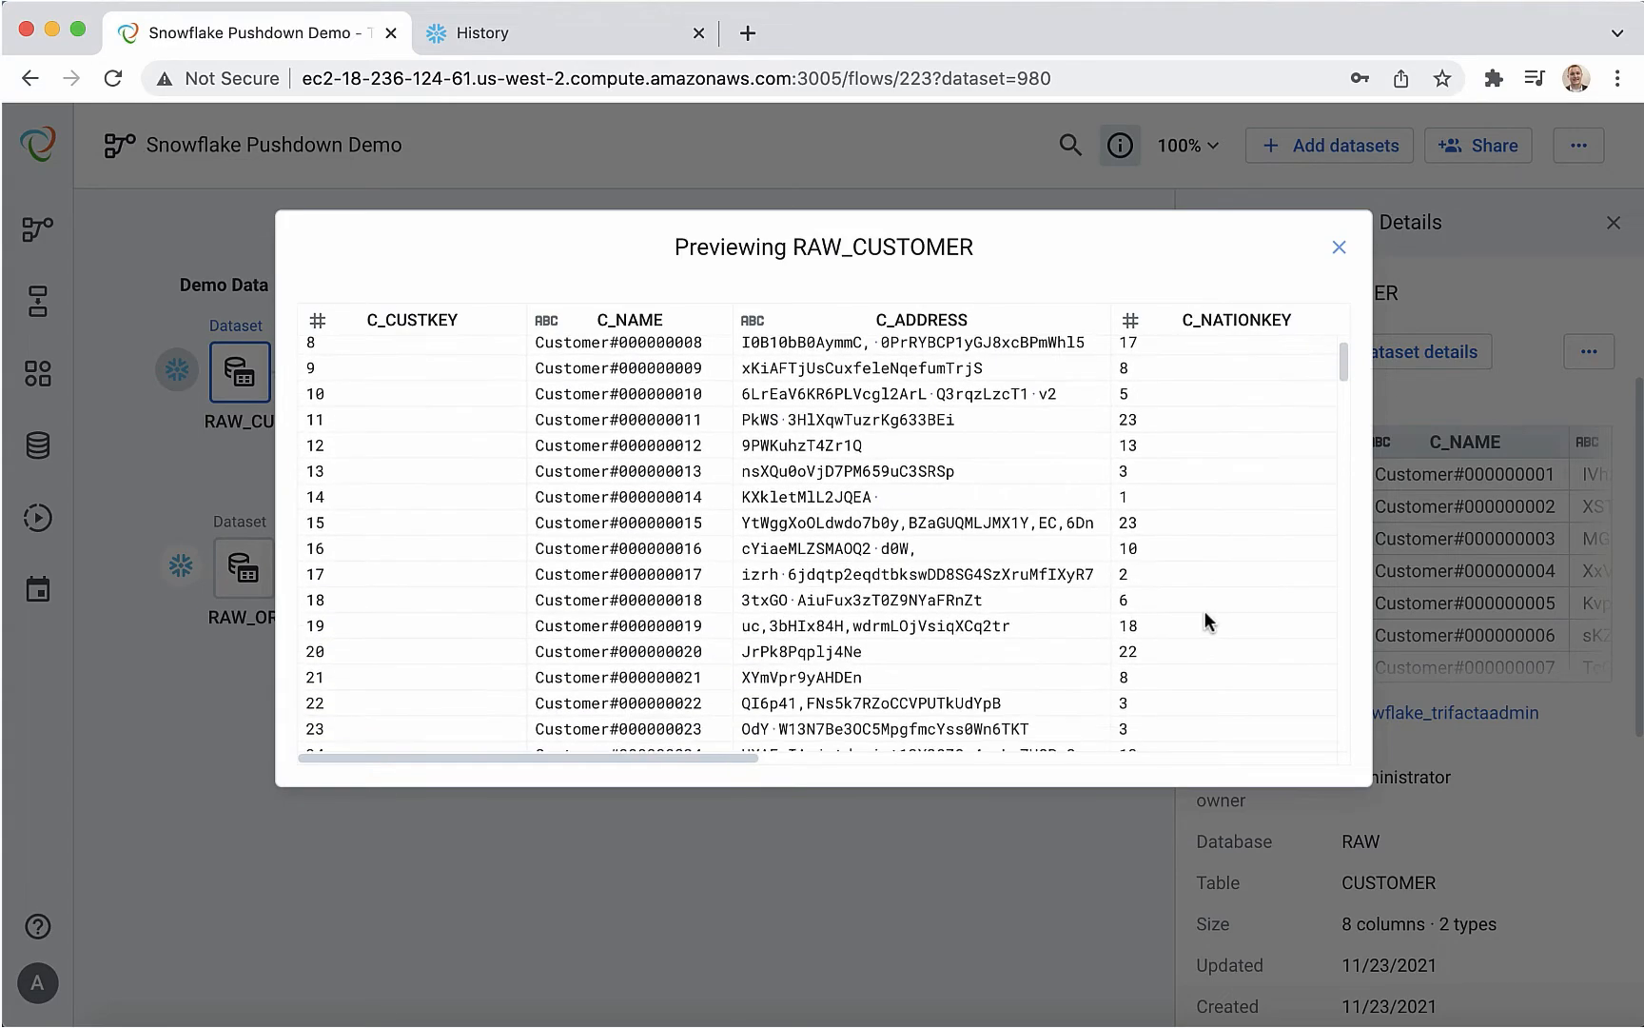
scroll(1205, 614, down, 9)
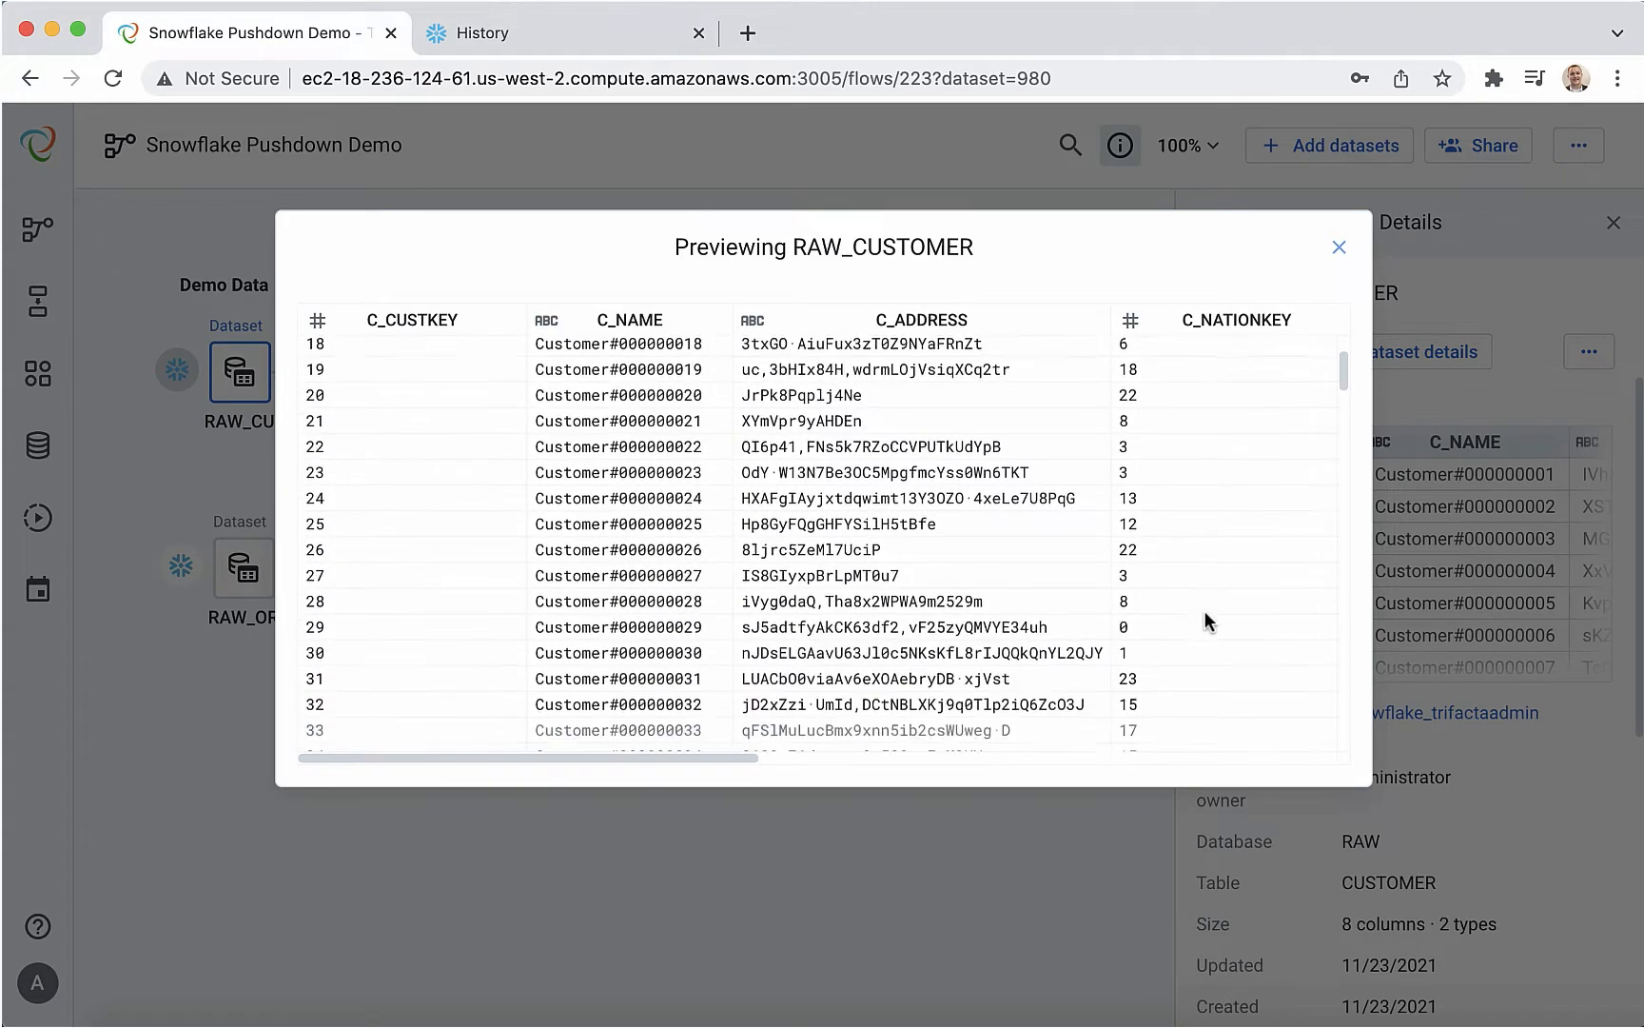
scroll(1204, 610, down, 12)
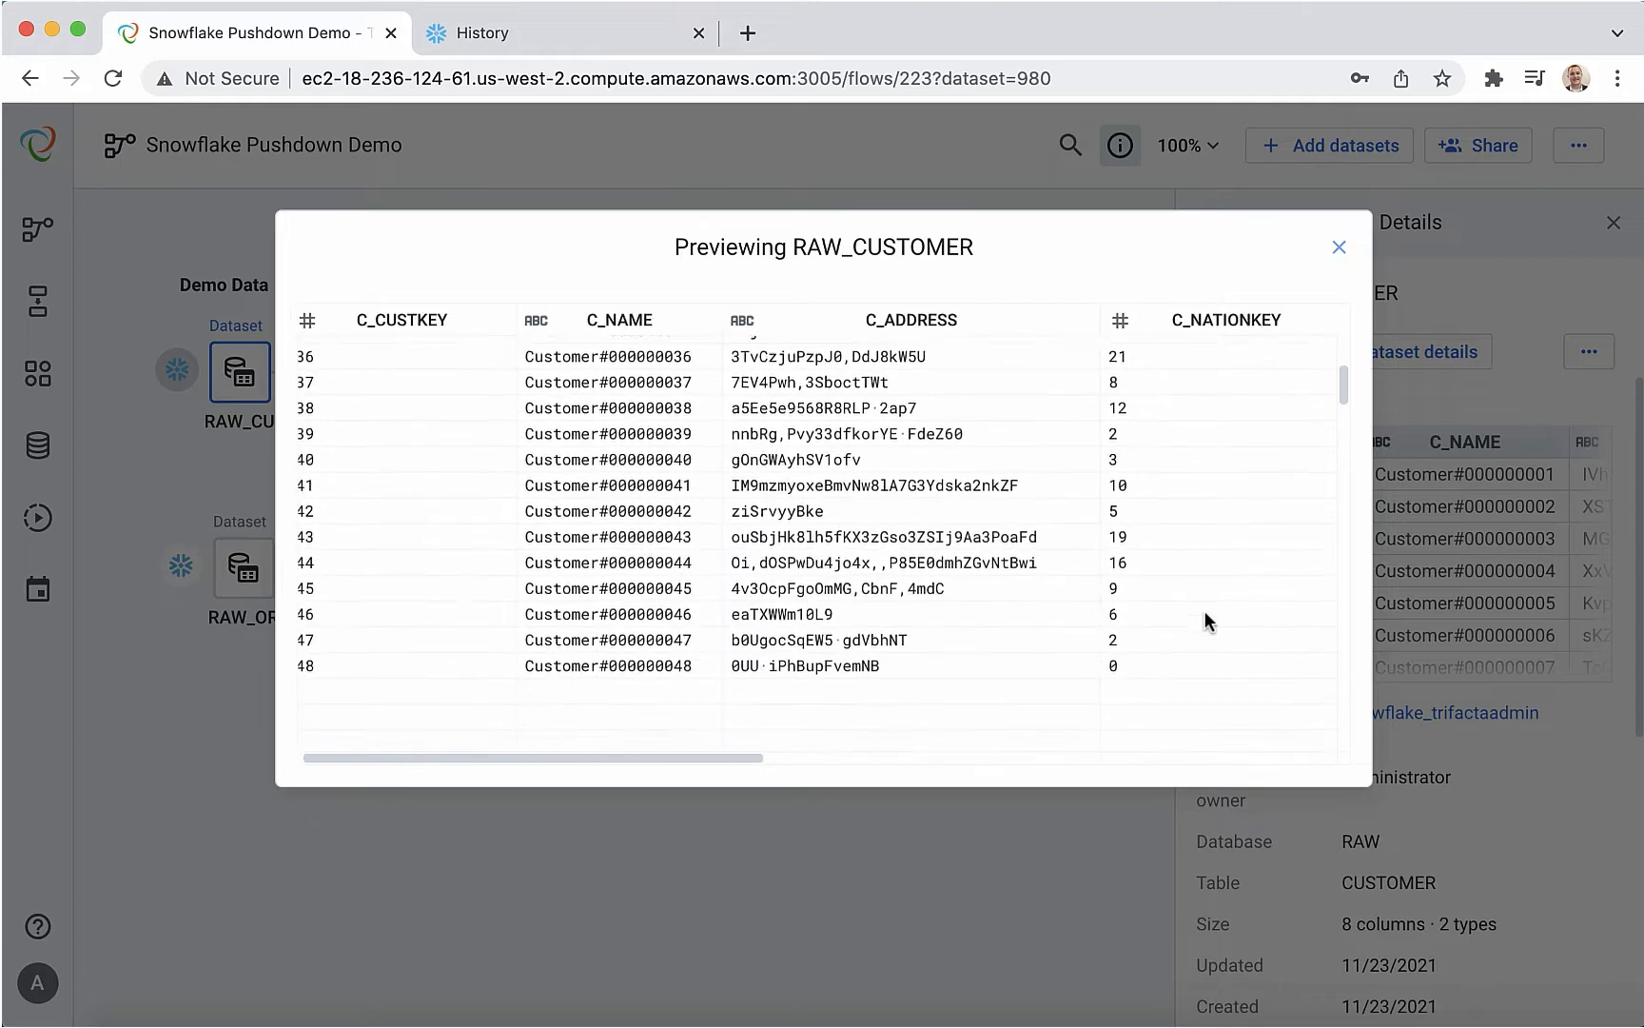
scroll(1203, 610, down, 4)
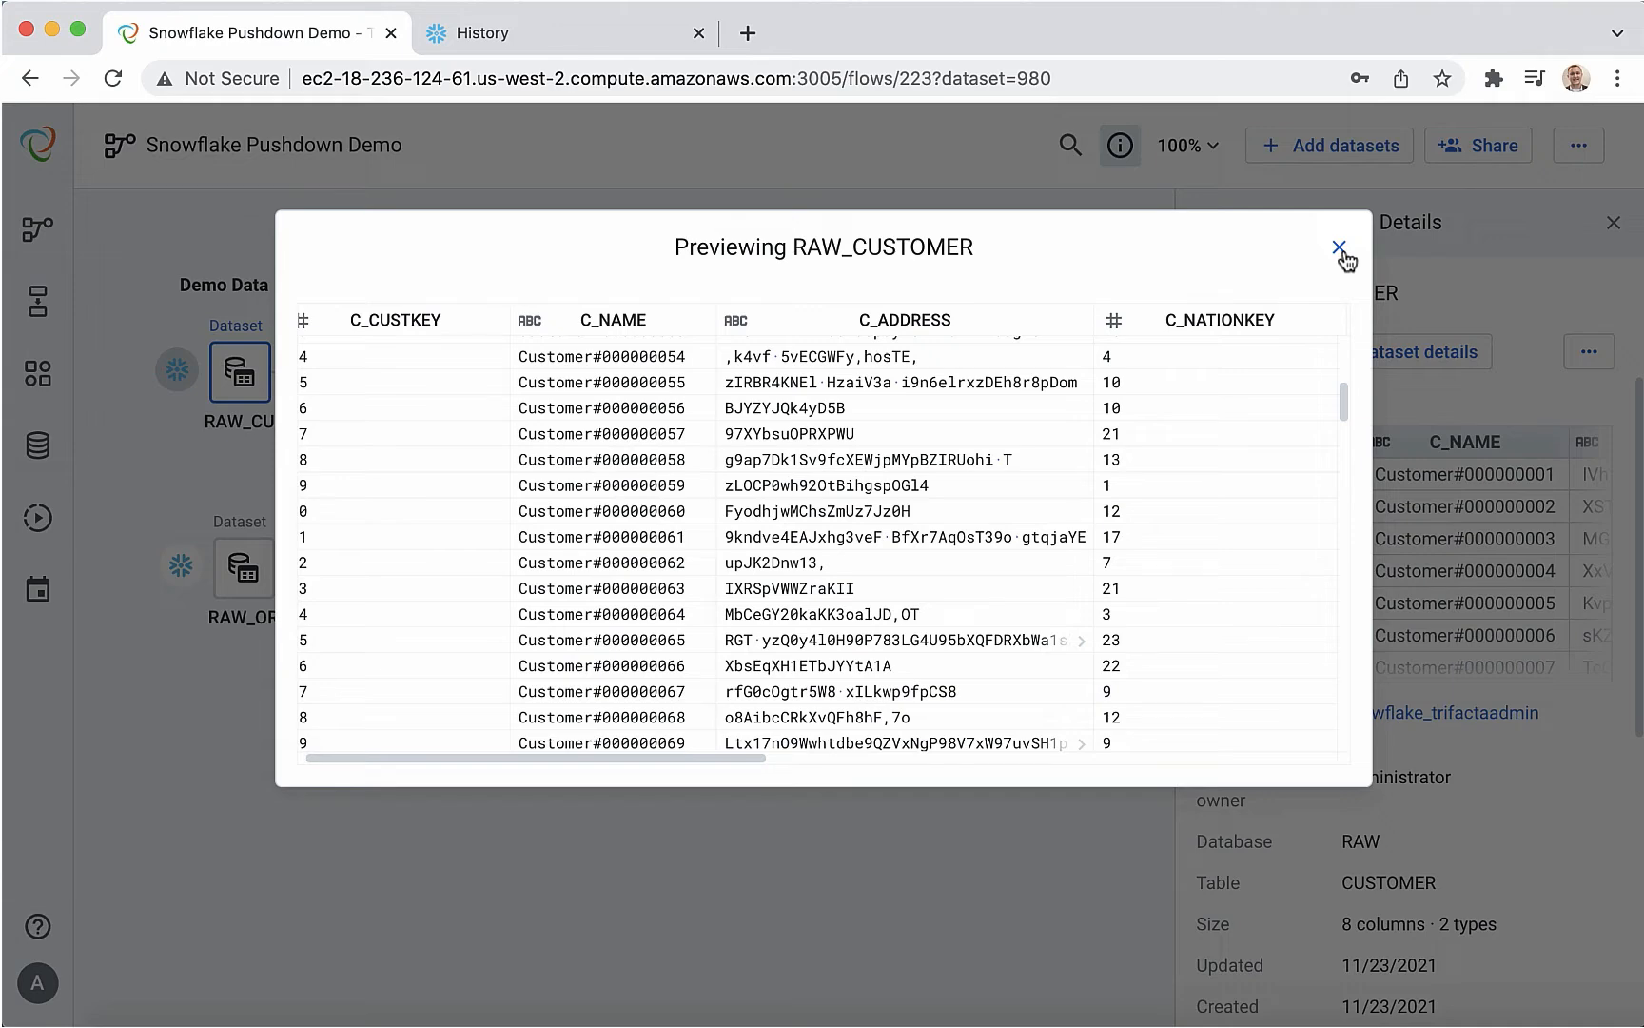
click(1339, 249)
Add a join step to the CUSTOMER recipe with the RAW_ORDERS dataset from the current flow as the joined-in data.
click(568, 370)
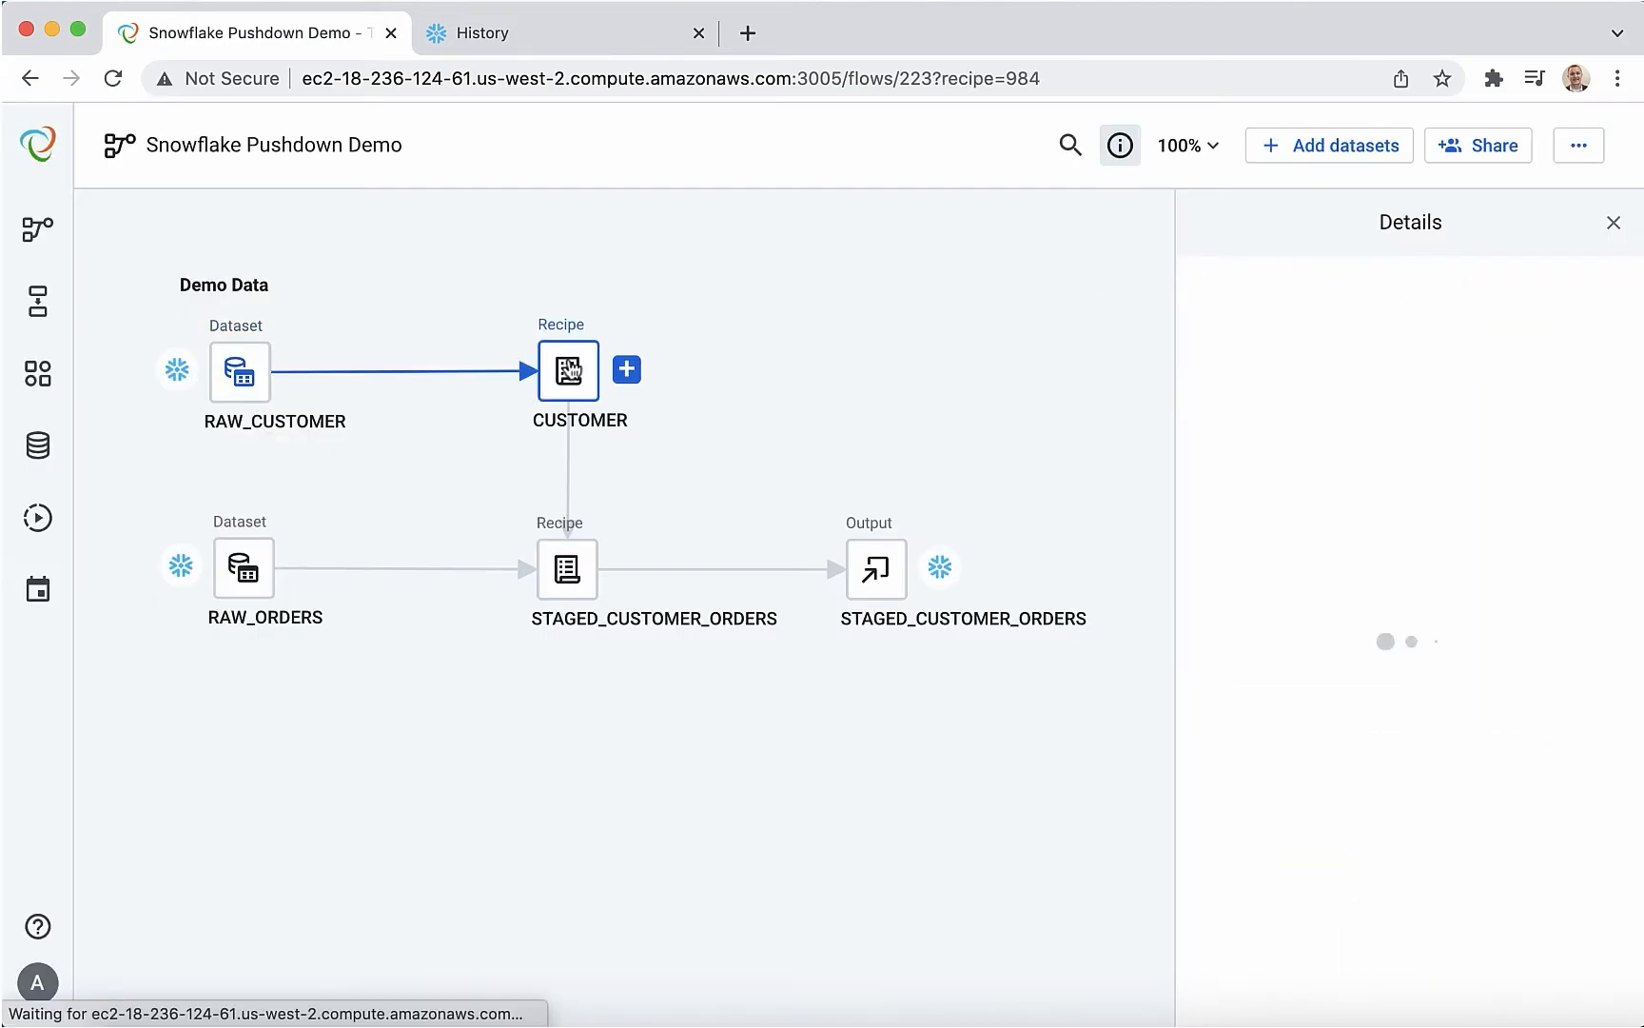
click(1589, 351)
click(1501, 473)
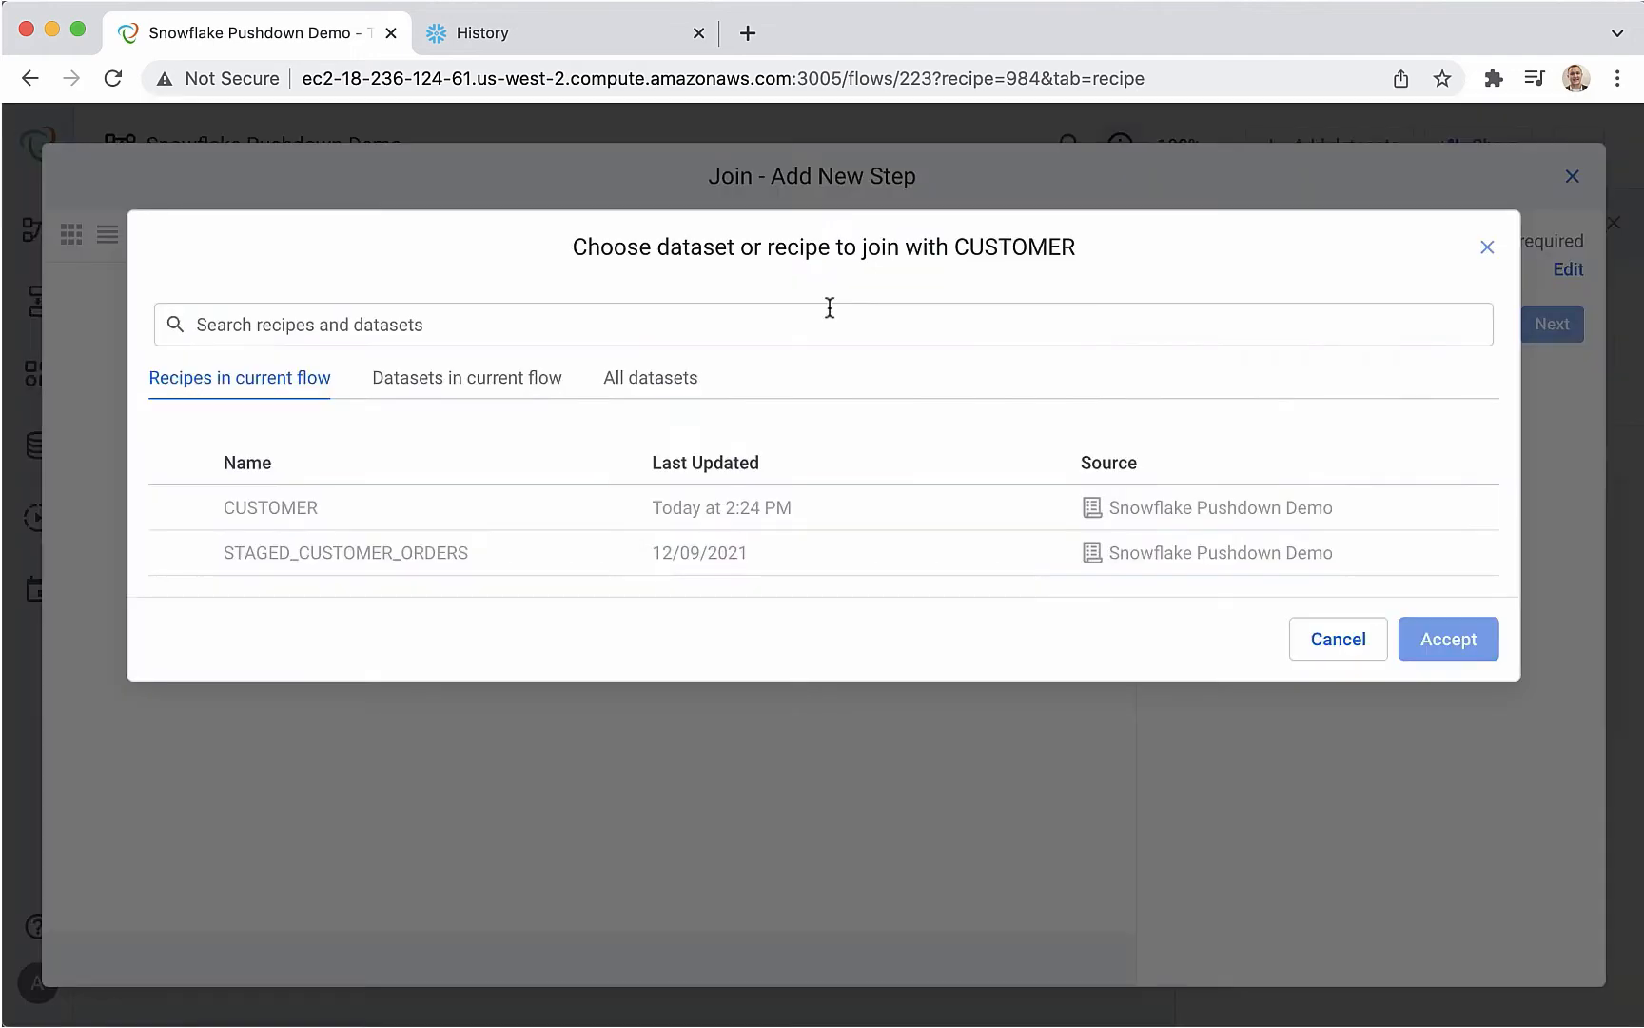
click(505, 385)
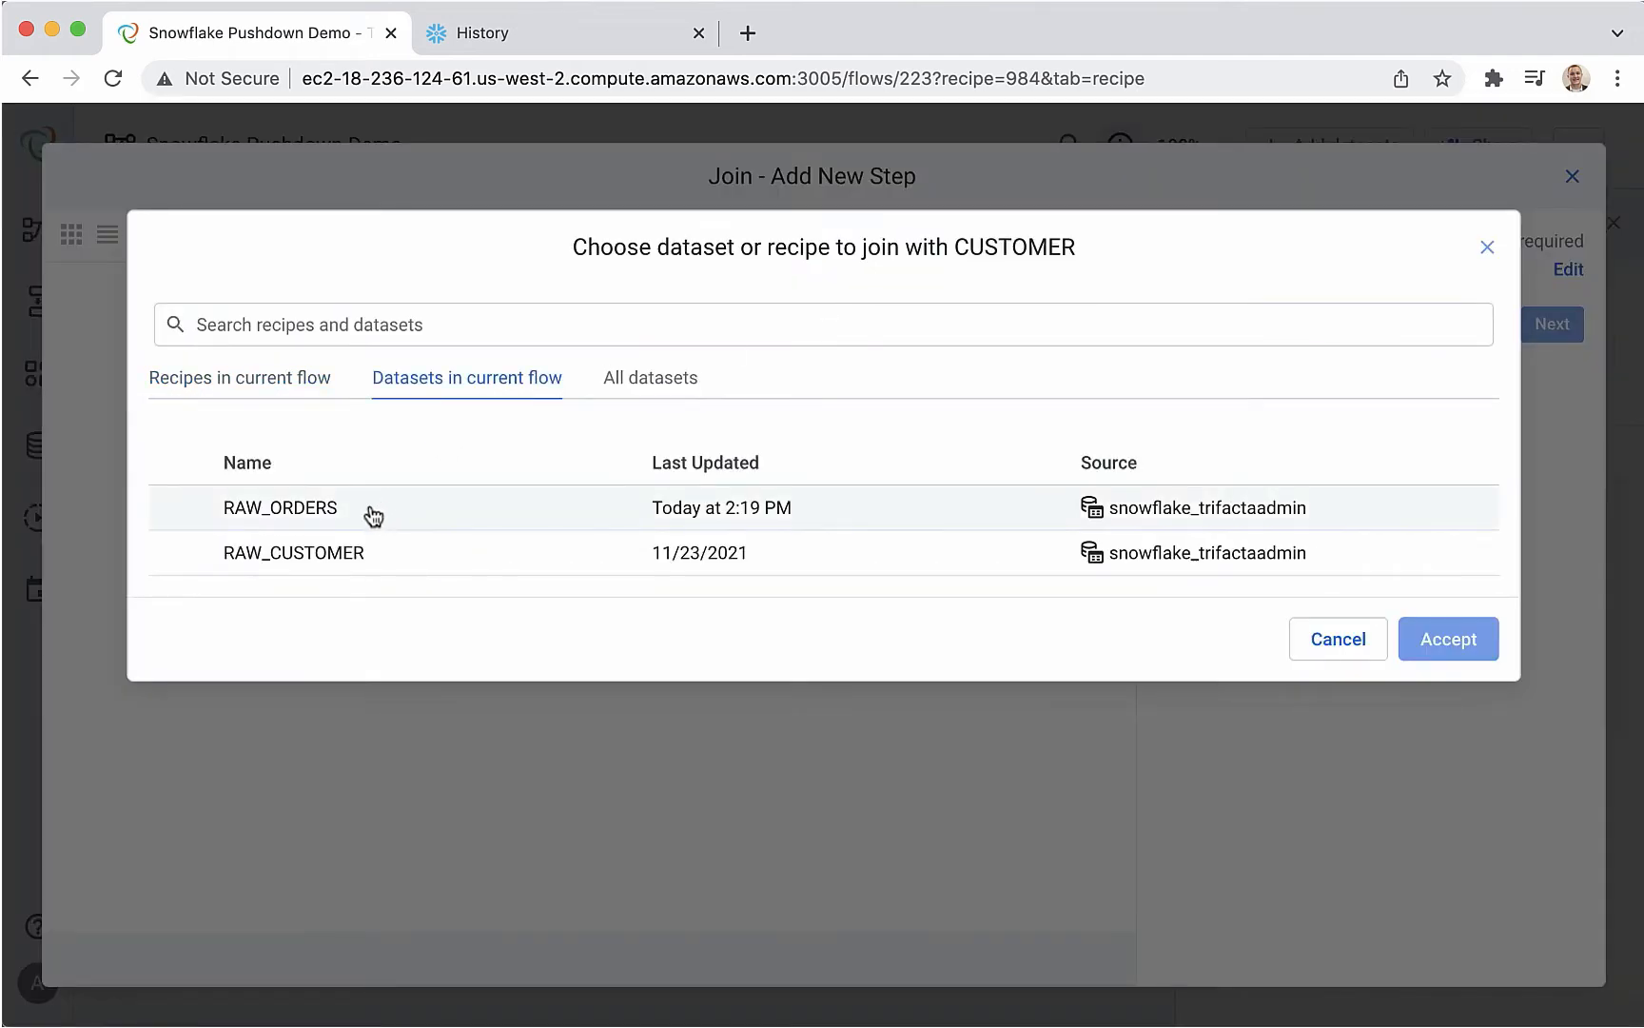
click(328, 520)
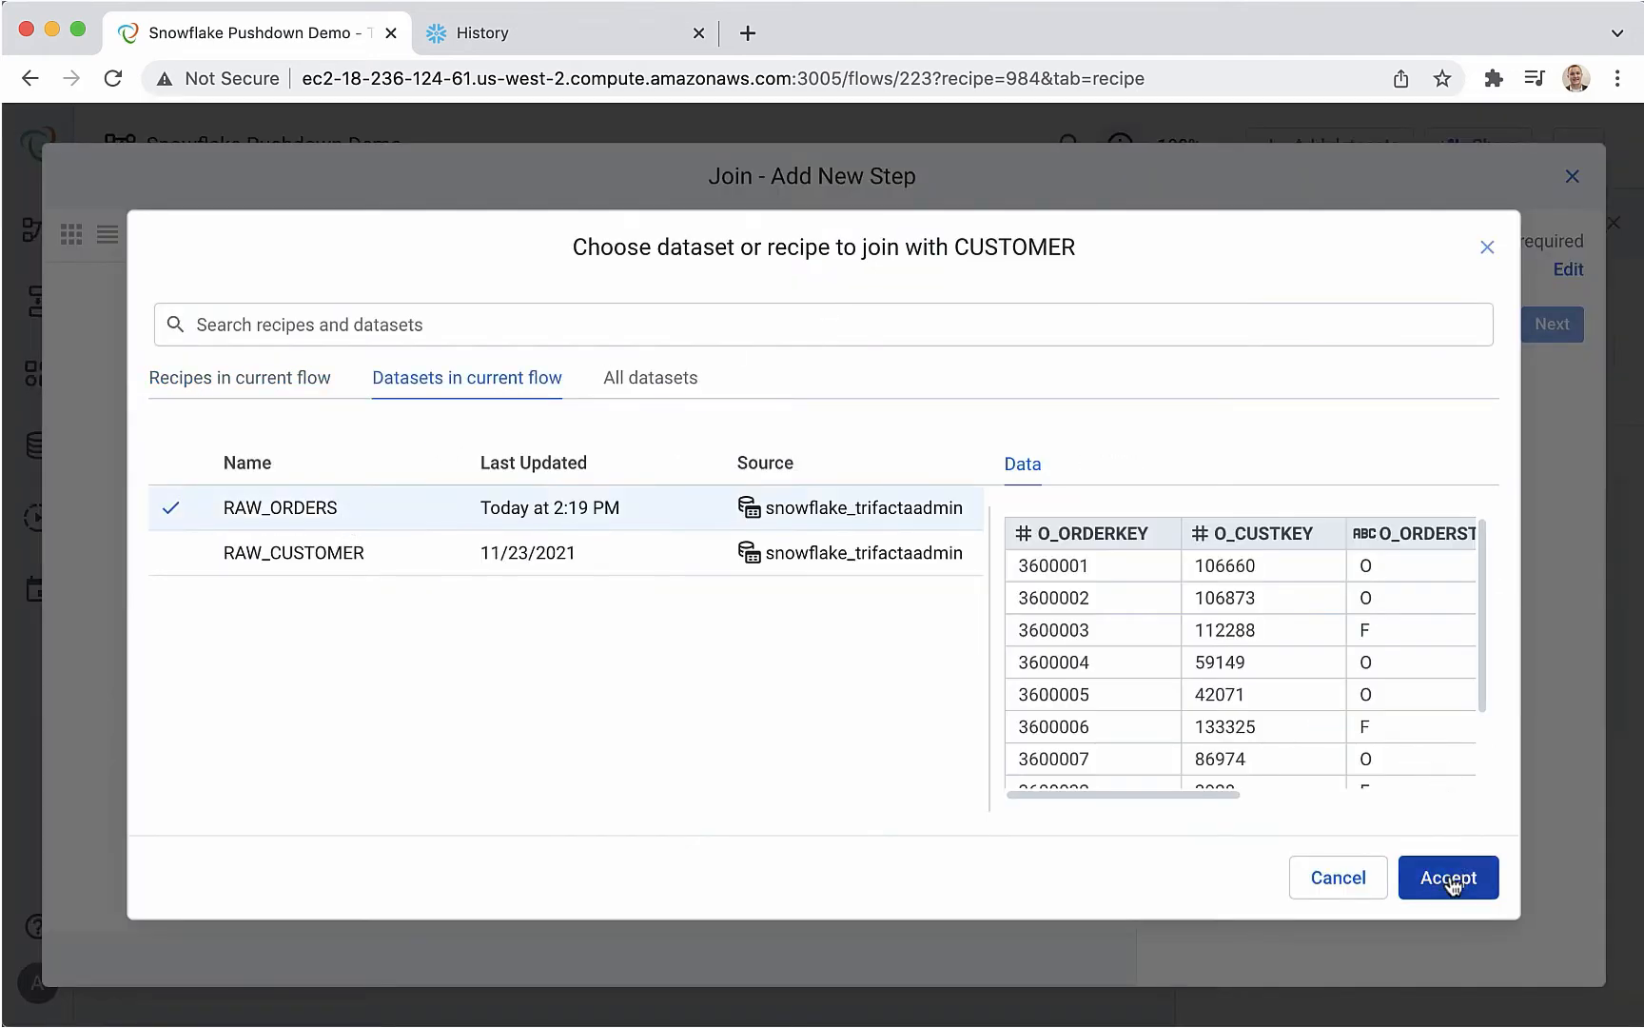
click(1449, 878)
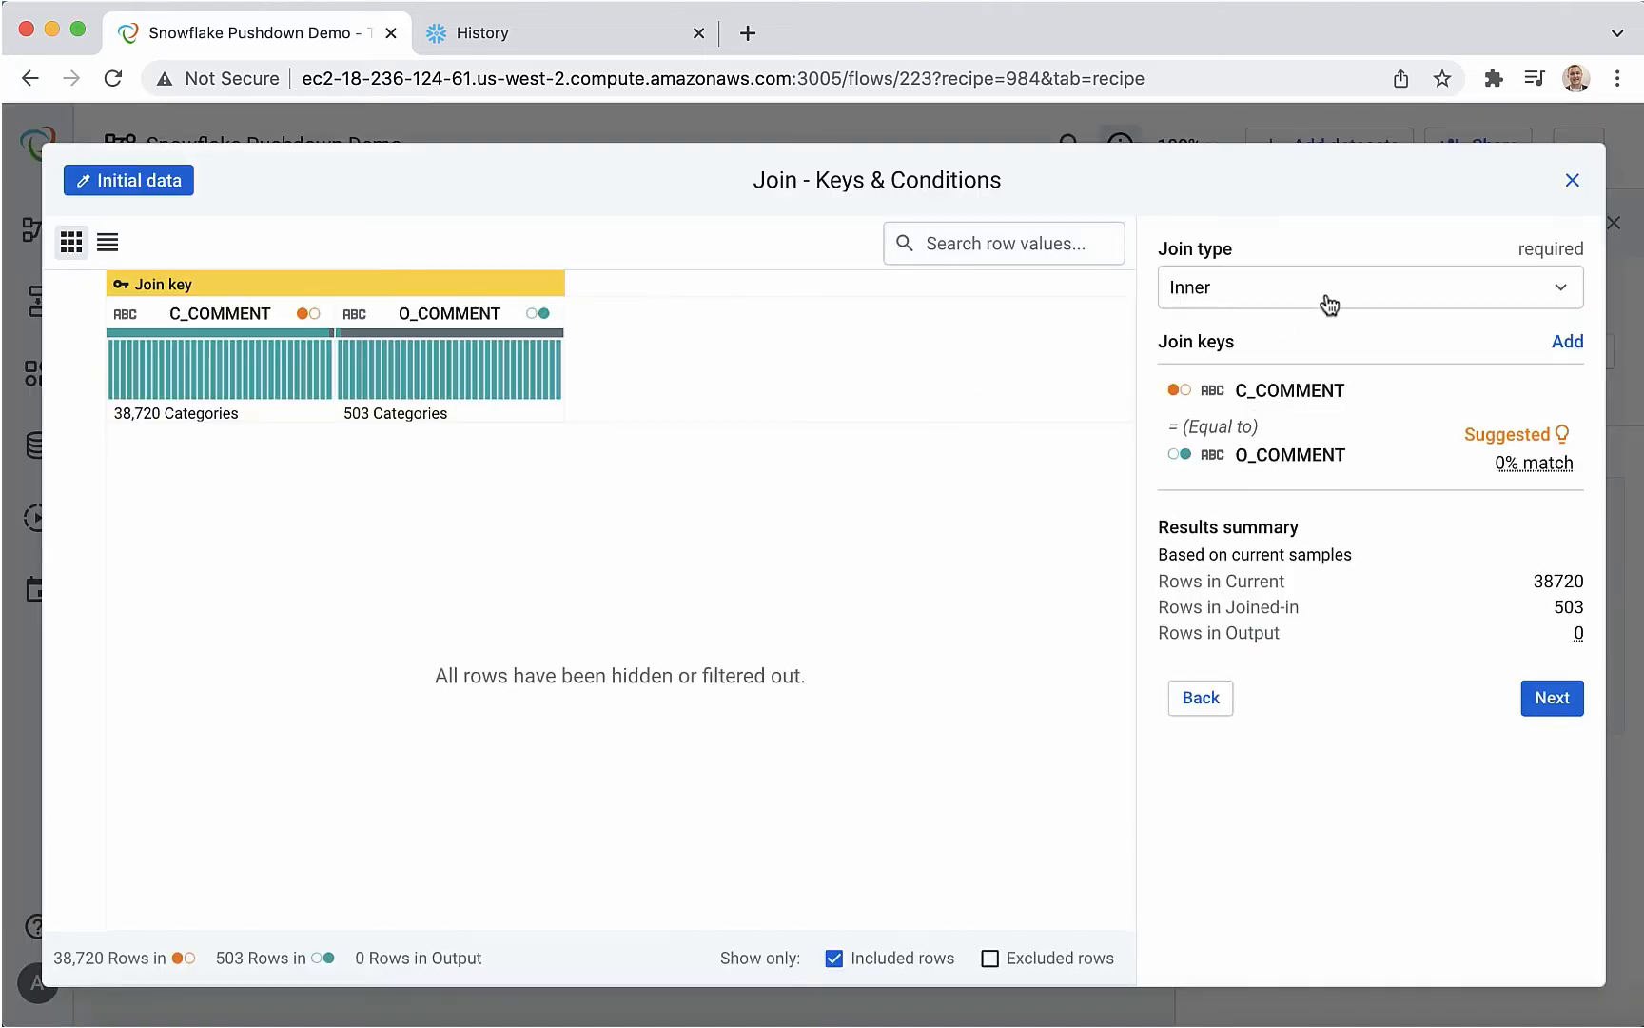
Replace the suggested comment-based join key with C_CUSTKEY equal to O_CUSTKEY.
click(1551, 394)
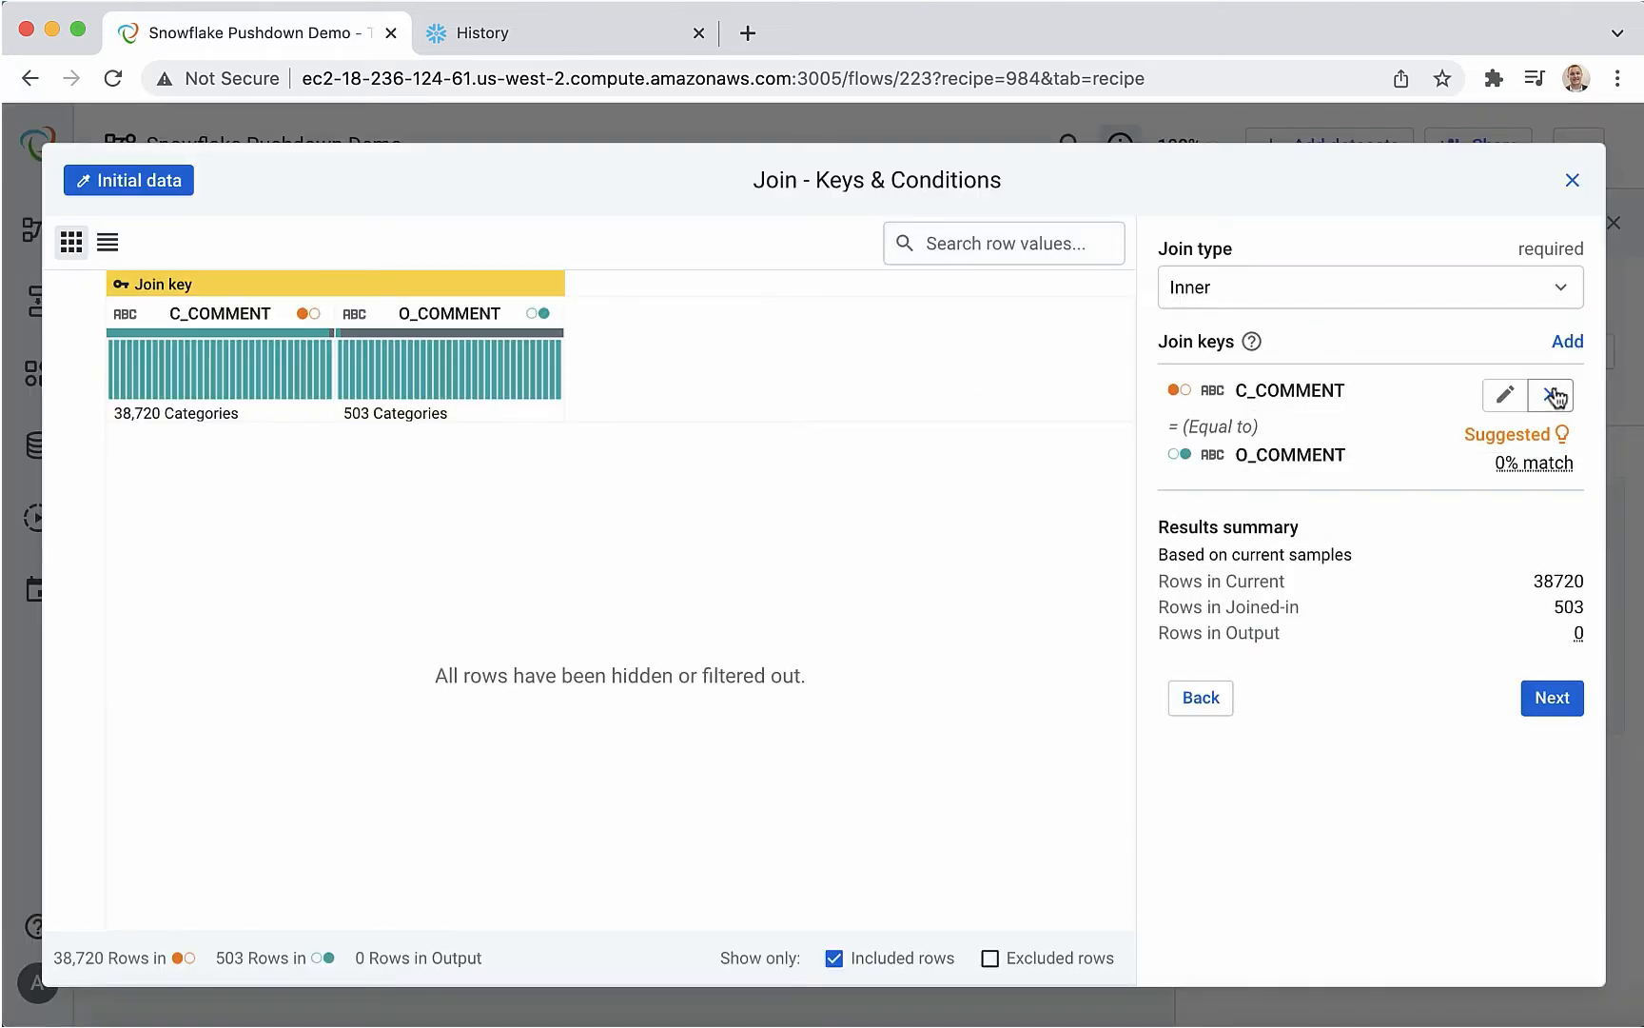
click(1568, 341)
click(1399, 302)
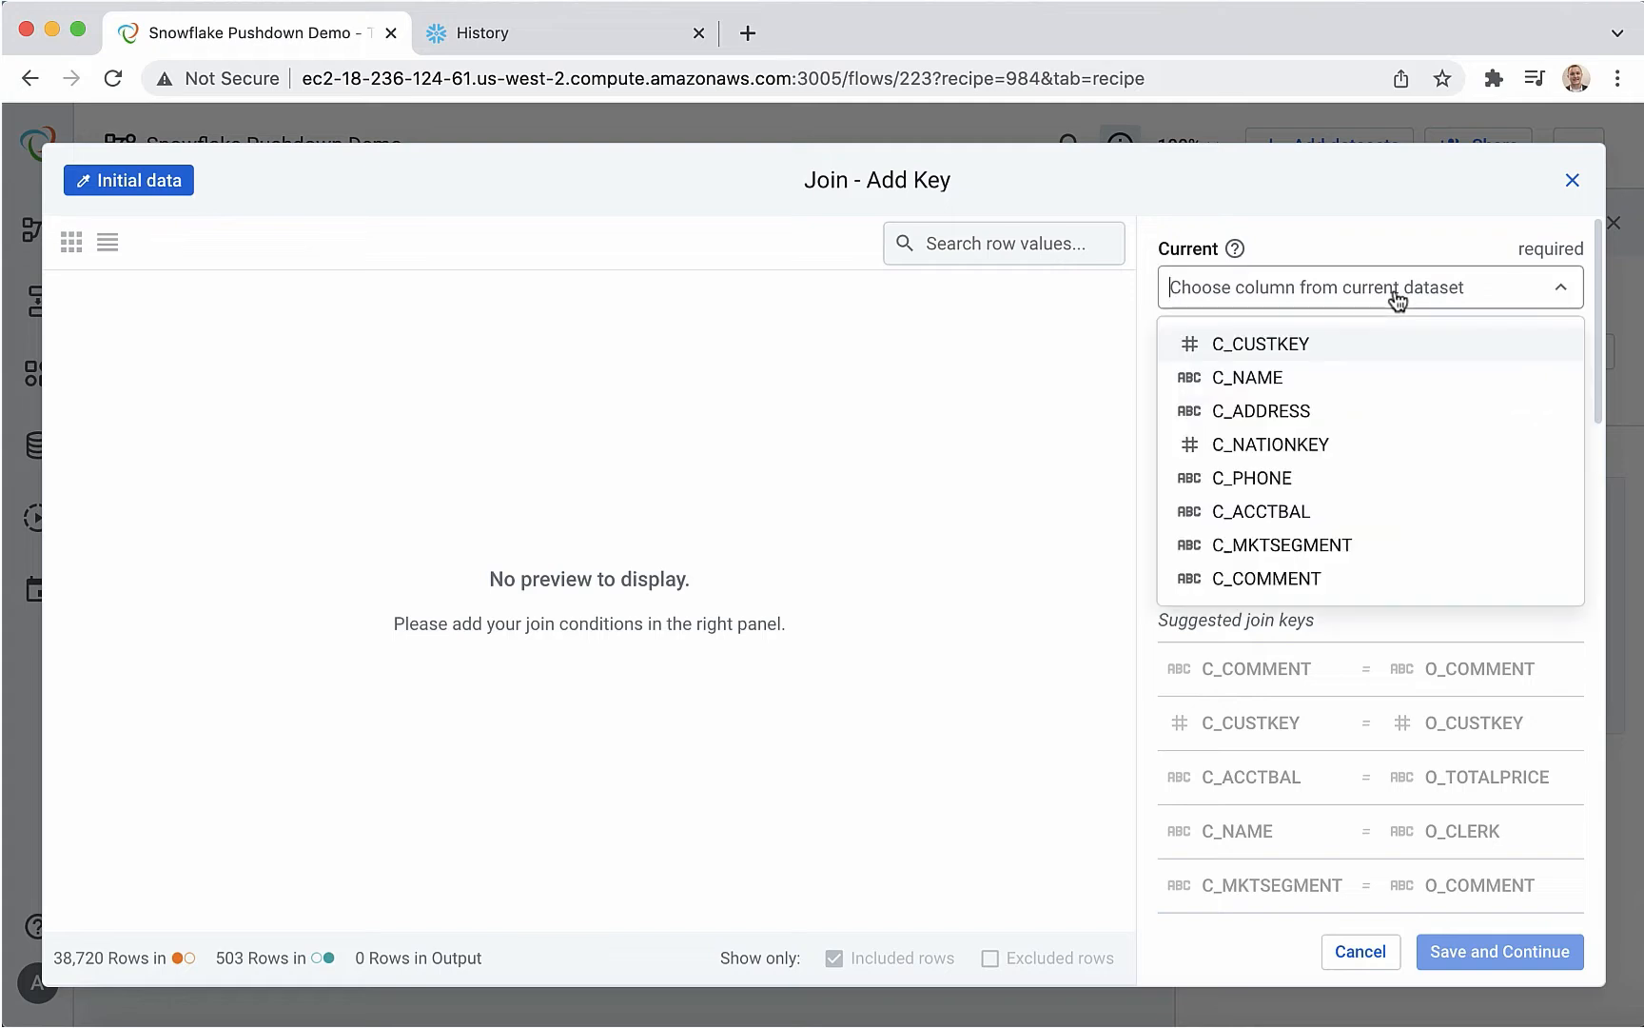
click(1299, 346)
click(1273, 381)
click(1264, 470)
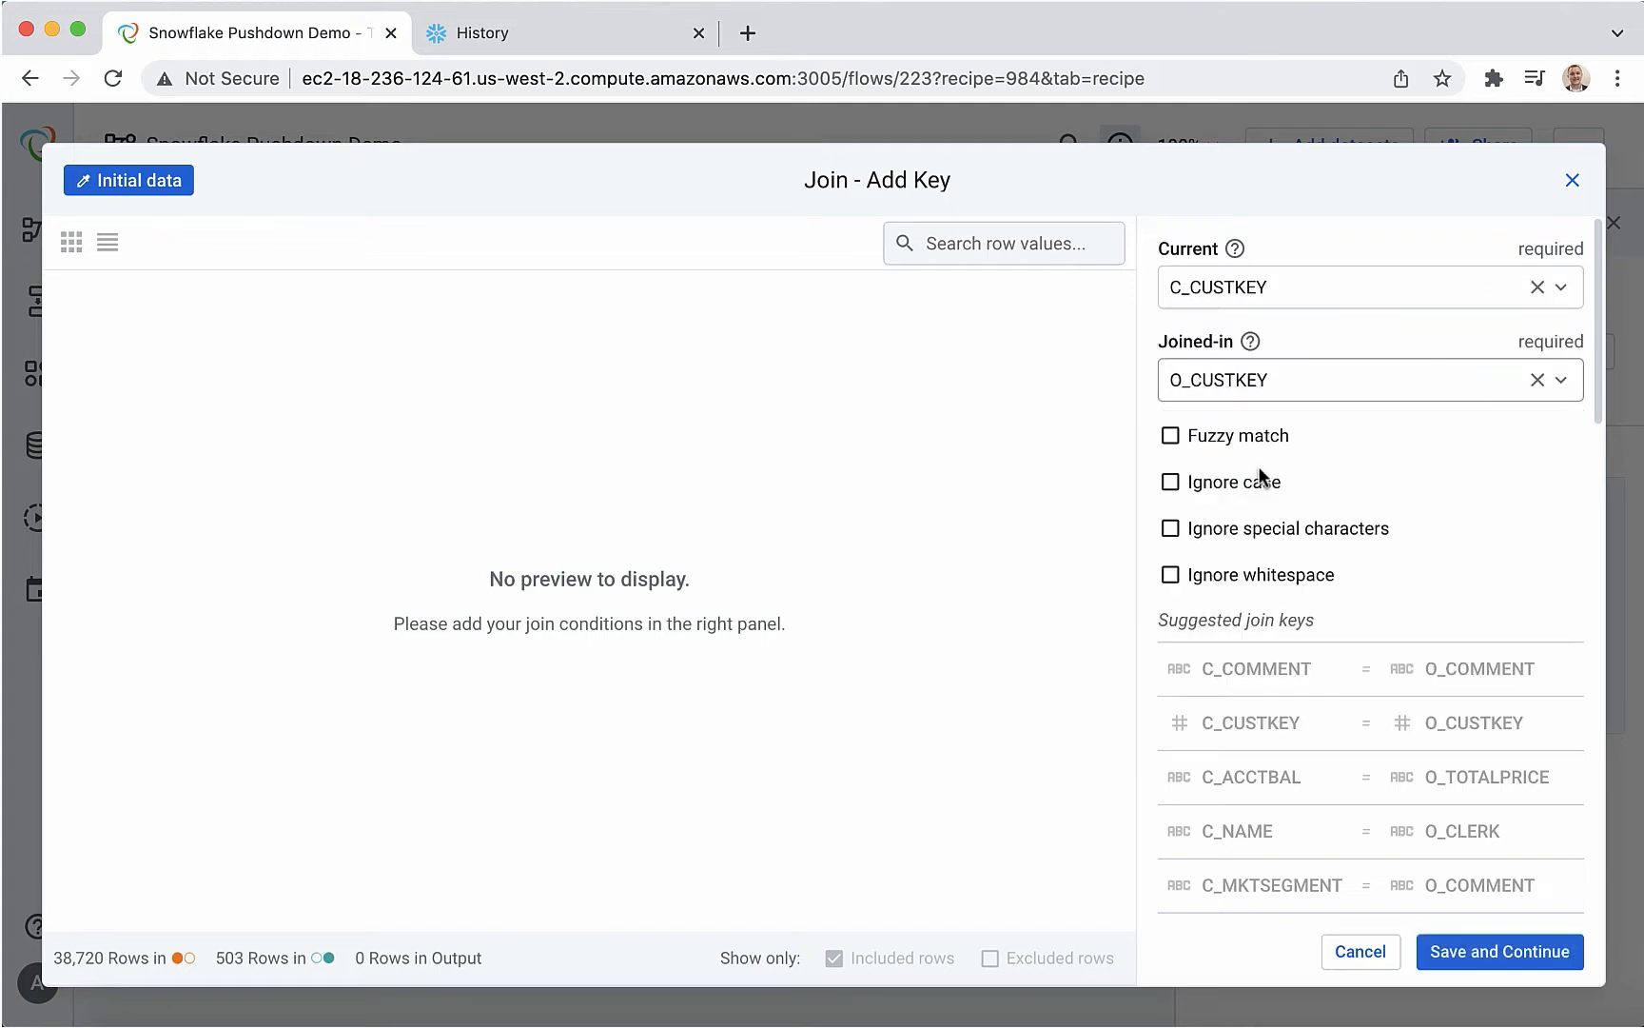
click(1475, 952)
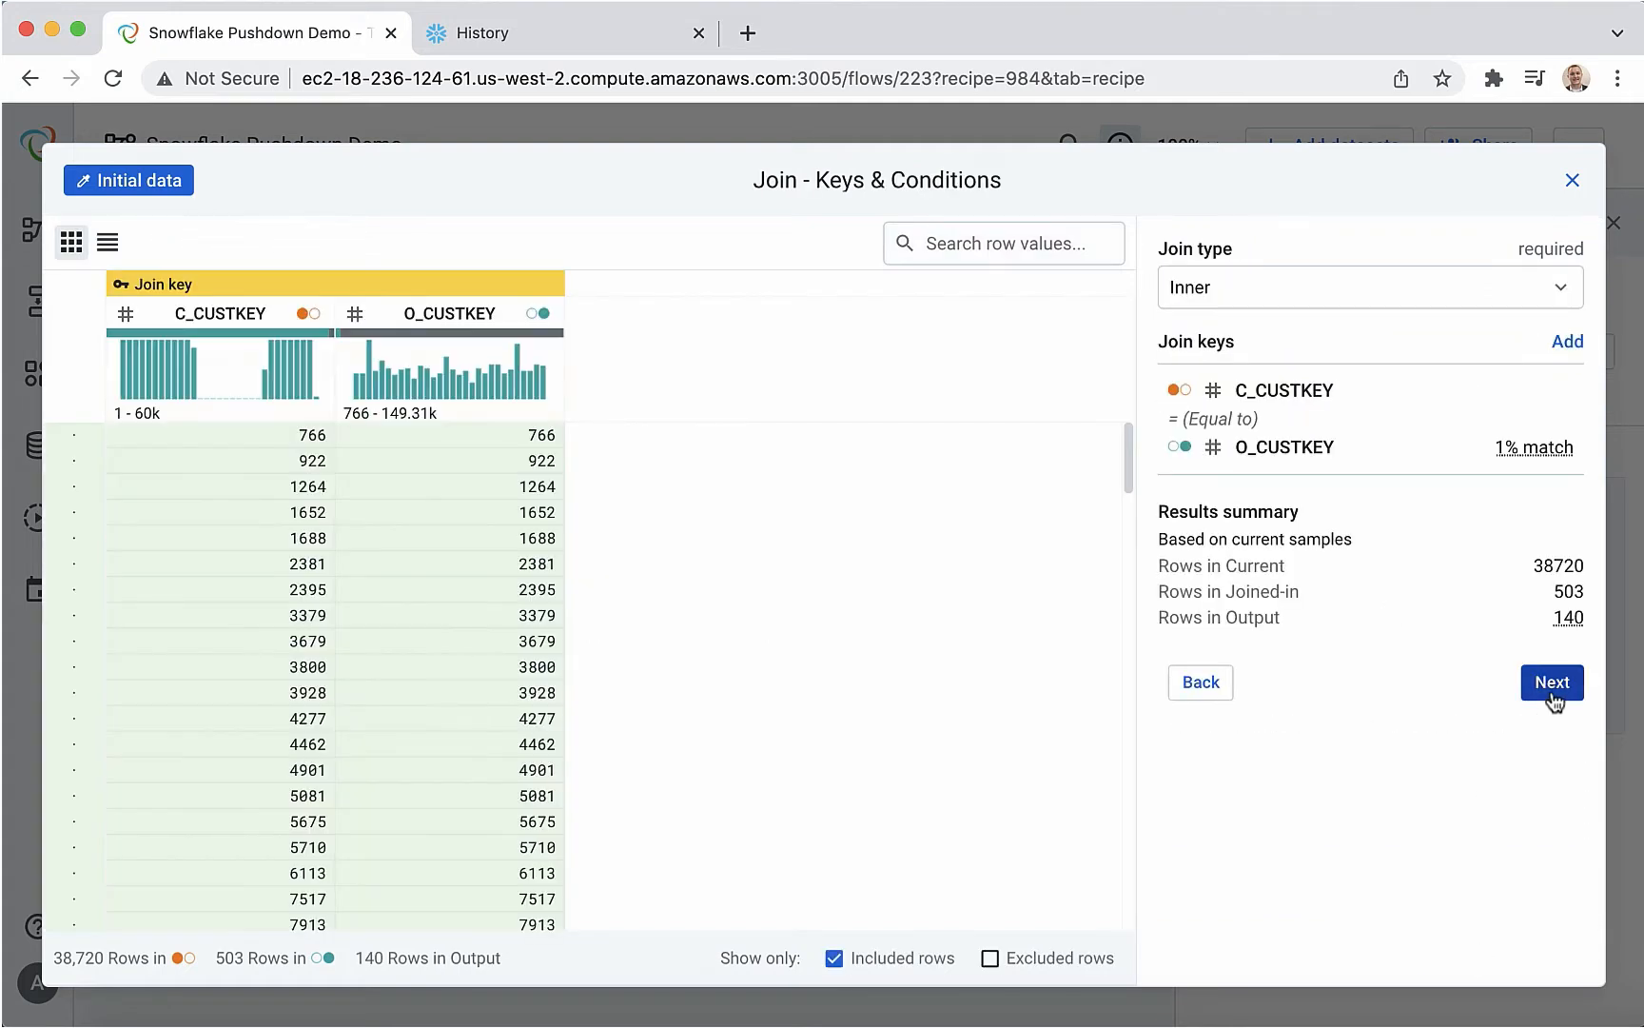
Include all columns from both sources in the join output, and add the reviewed join to the recipe.
click(1552, 682)
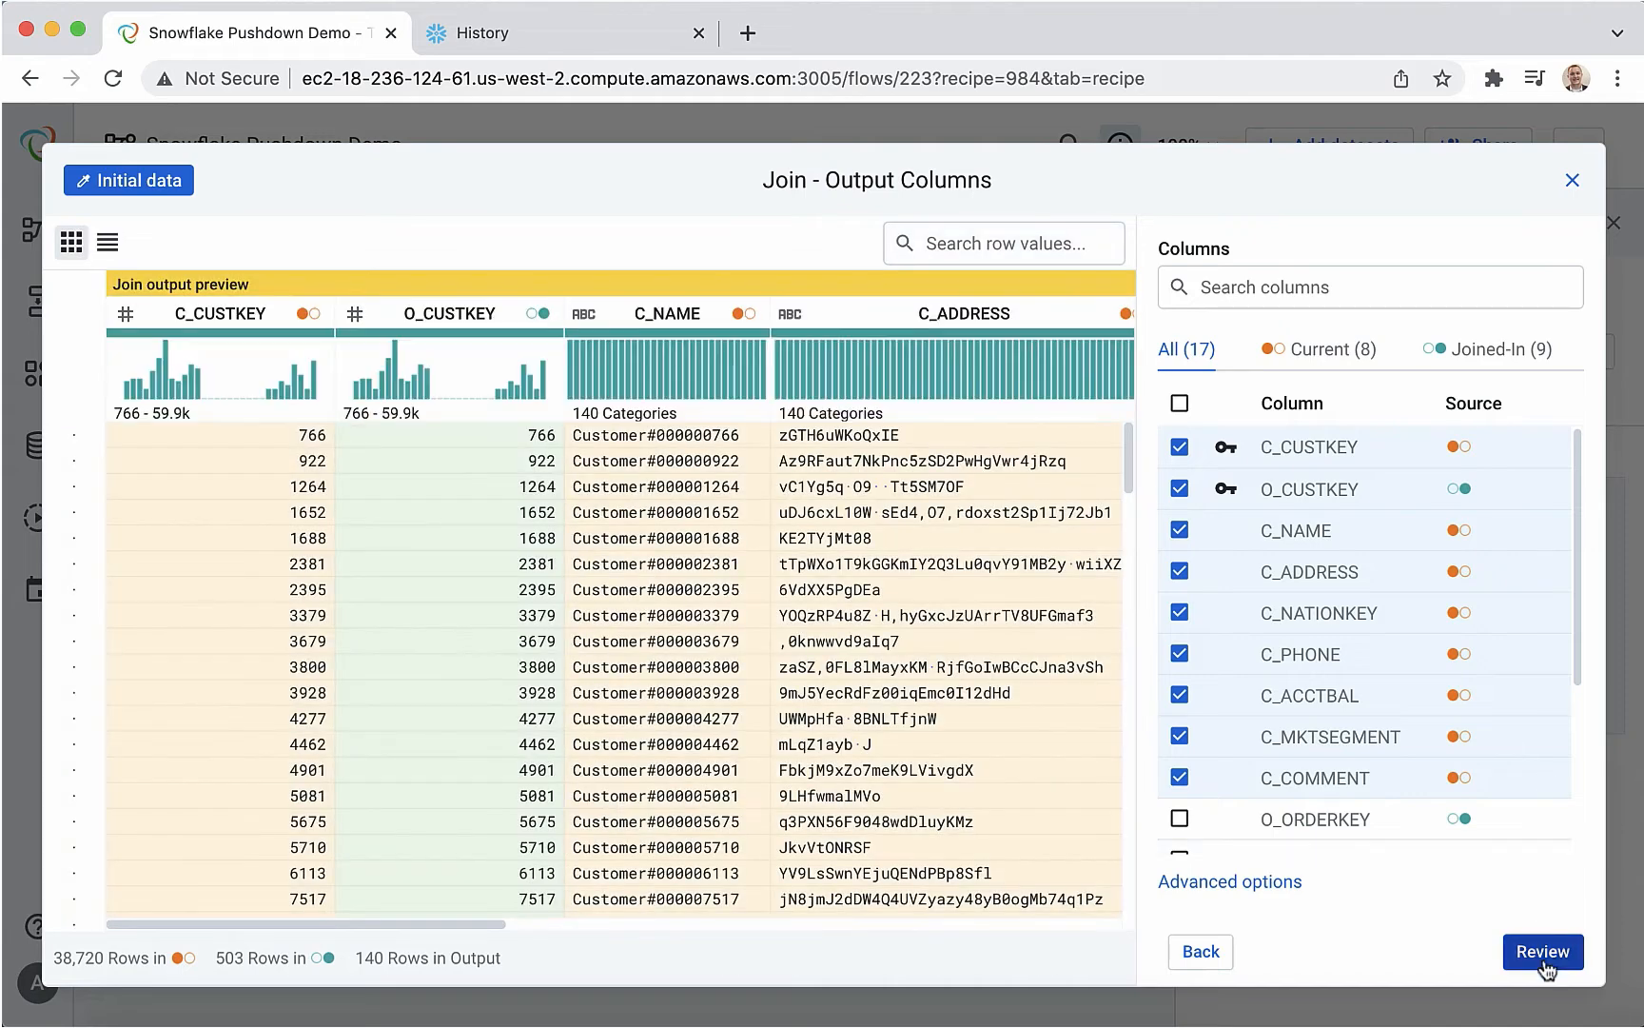
click(1180, 403)
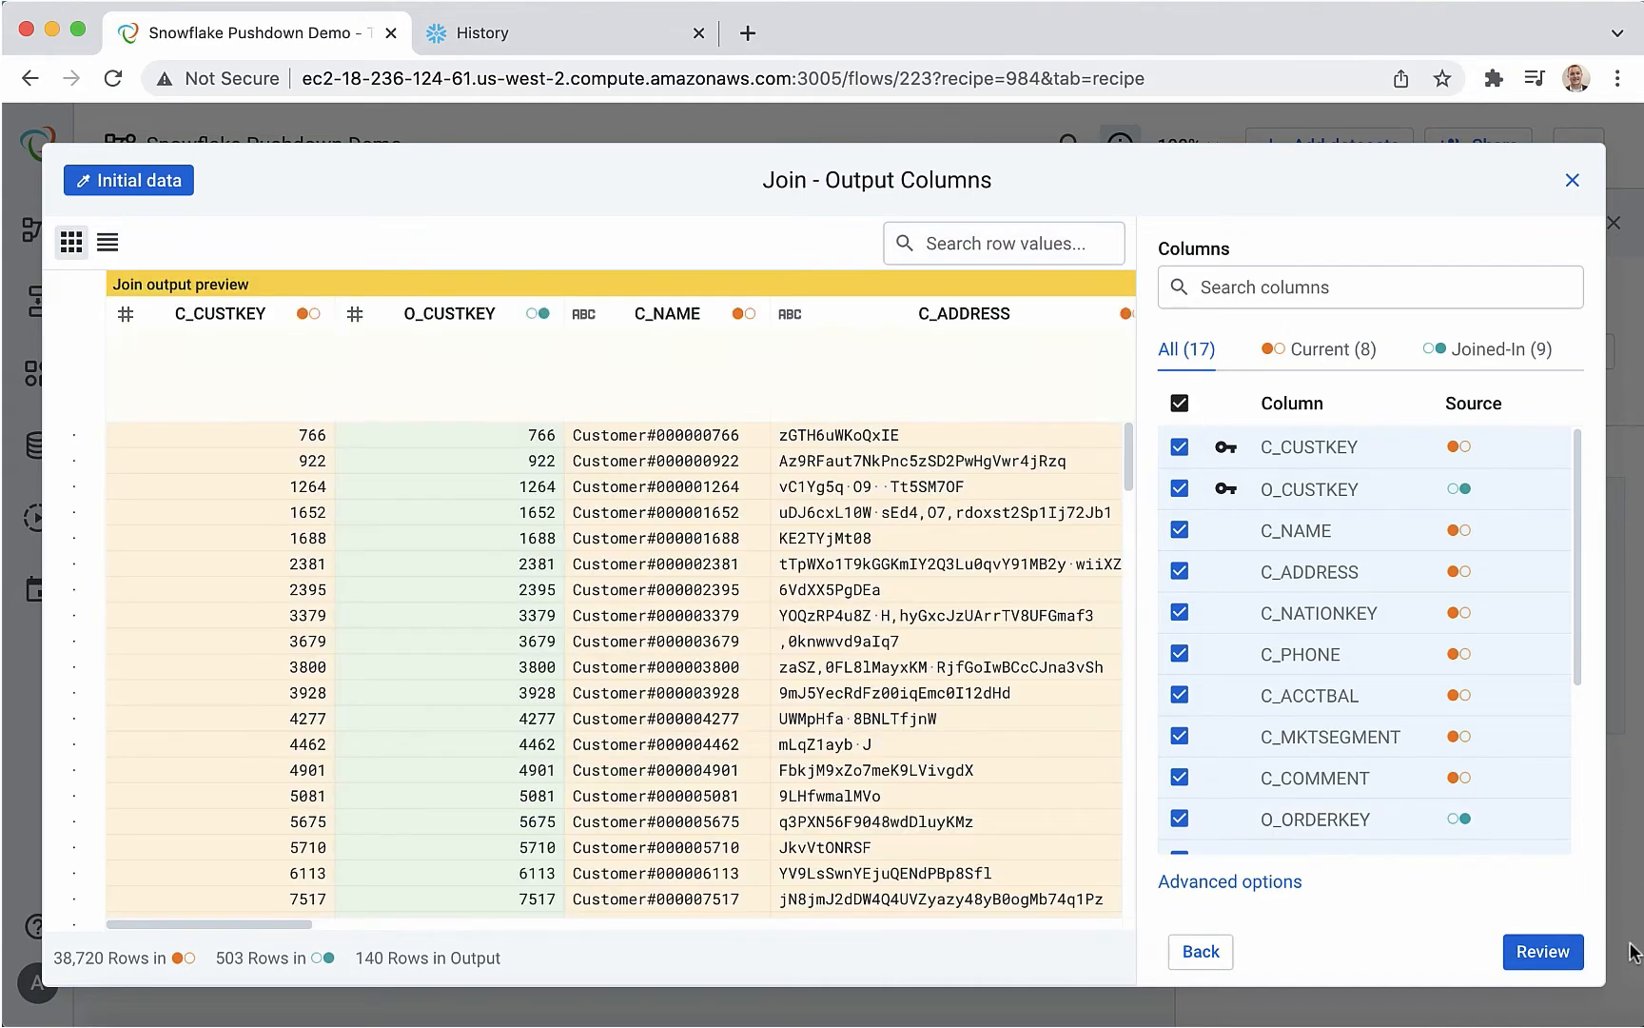
click(1544, 952)
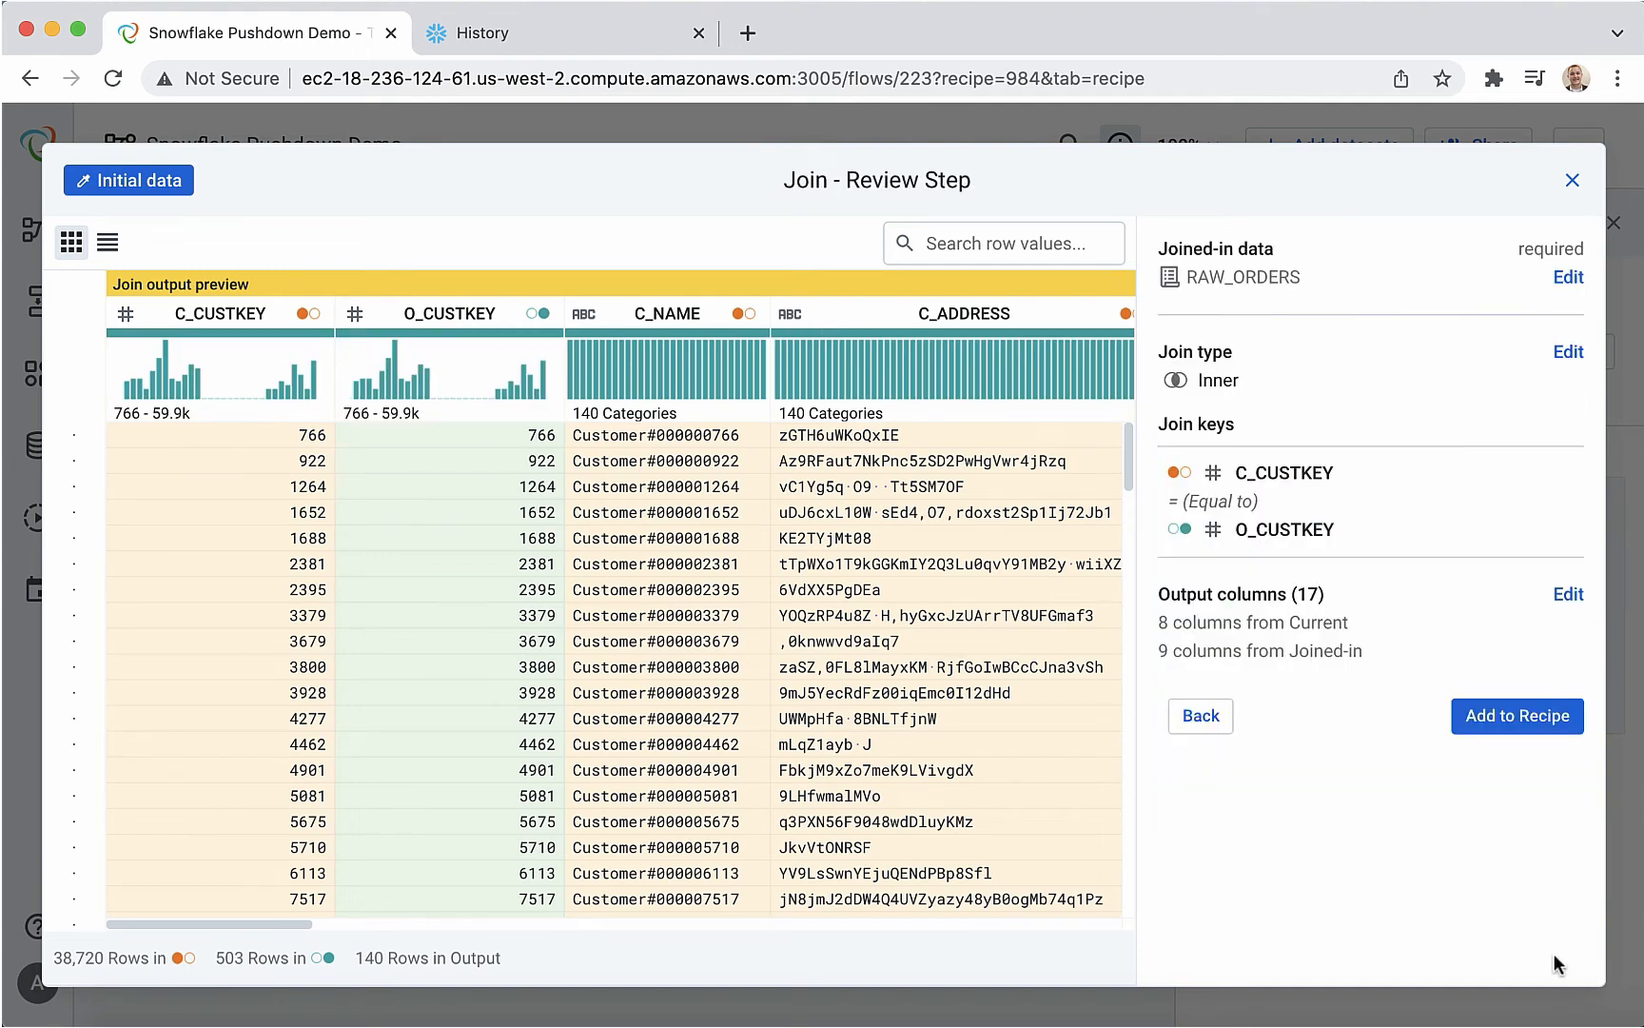
click(1518, 721)
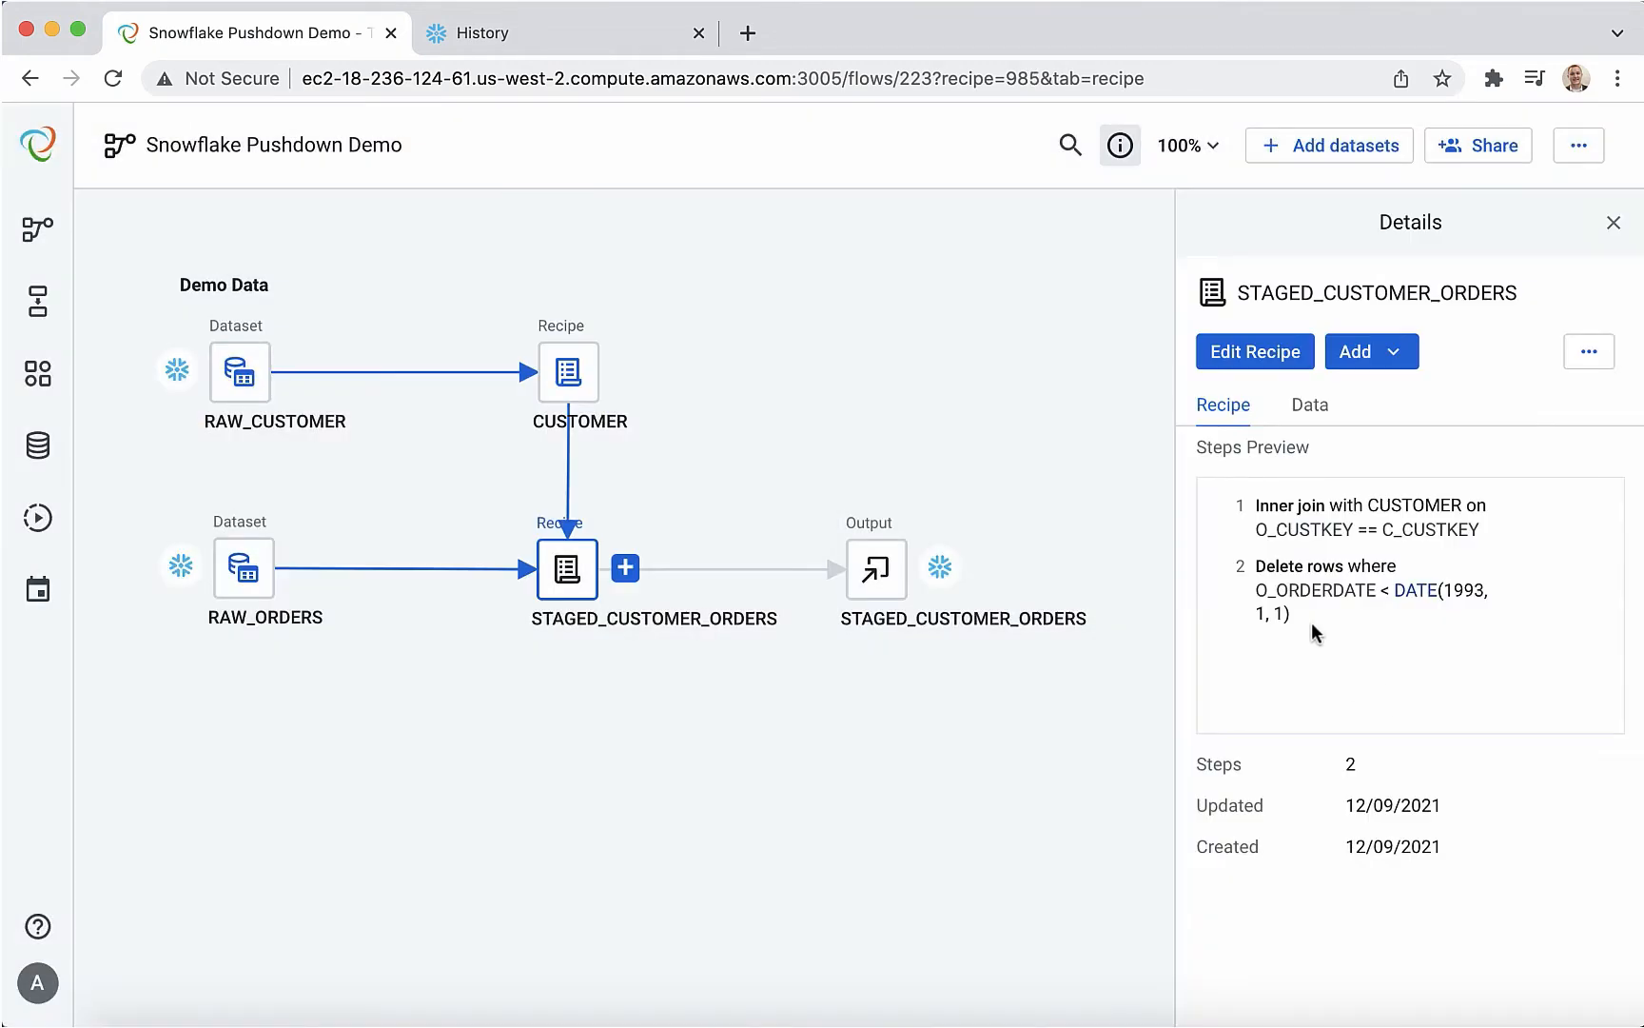
Open the STAGED_CUSTOMER_ORDERS recipe for editing and show the column details of O_ORDERDATE.
click(1257, 360)
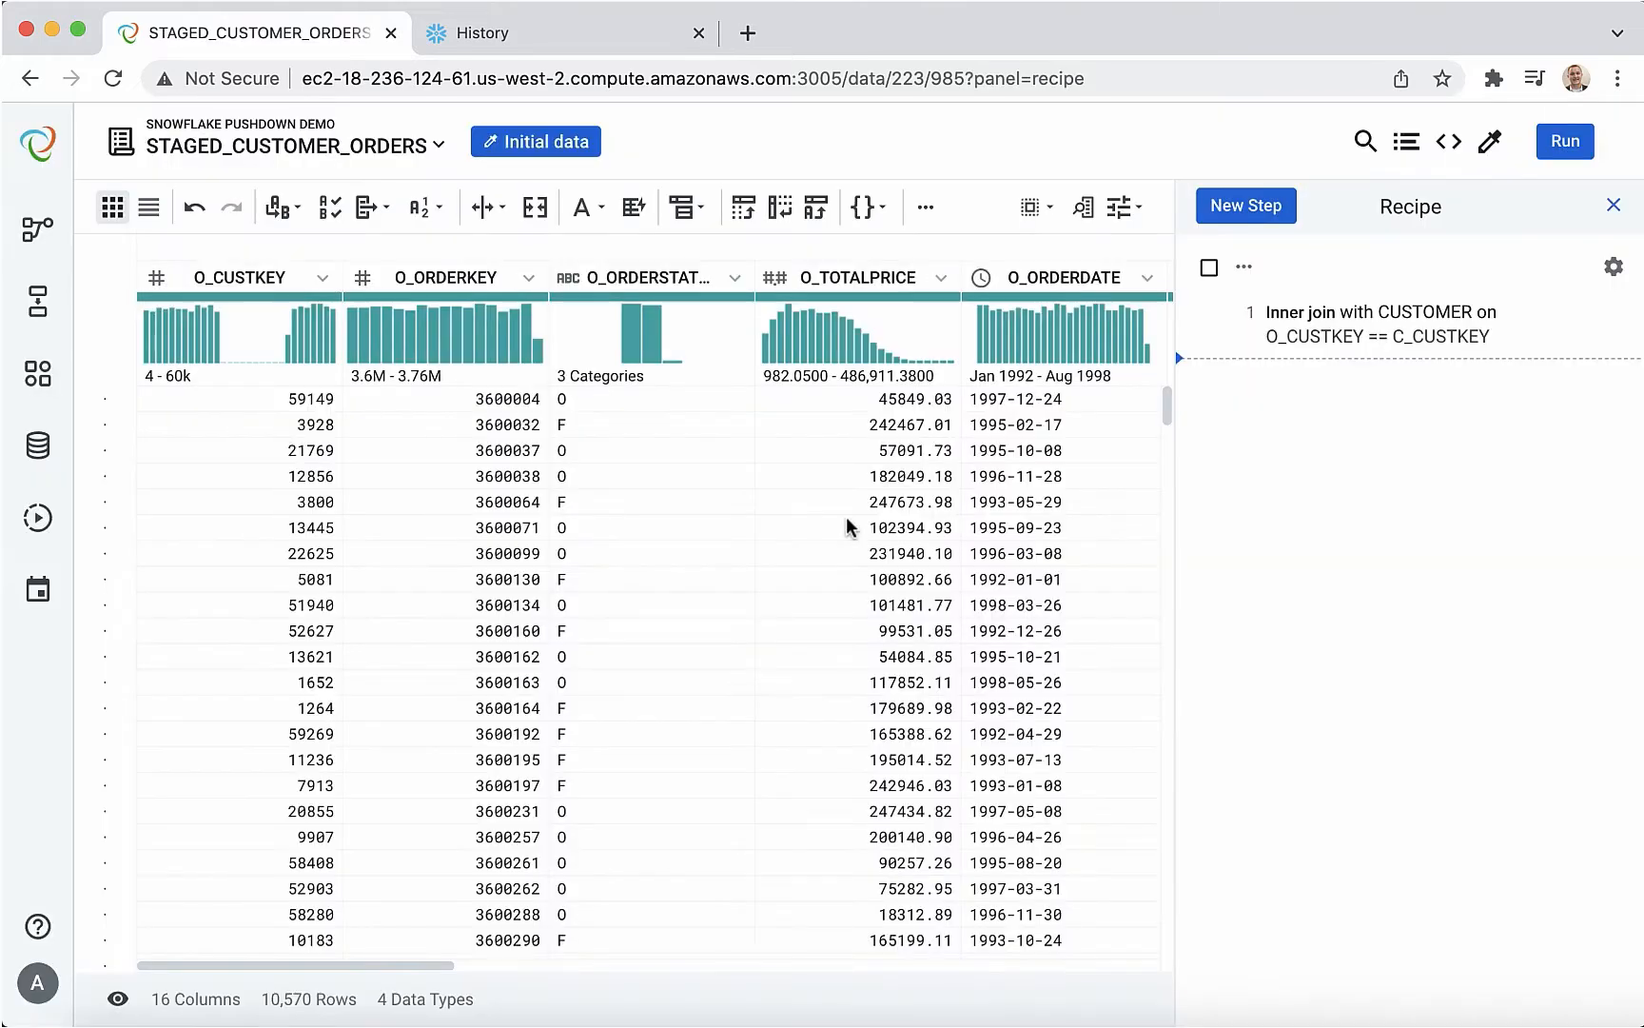
scroll(830, 347, right, 2)
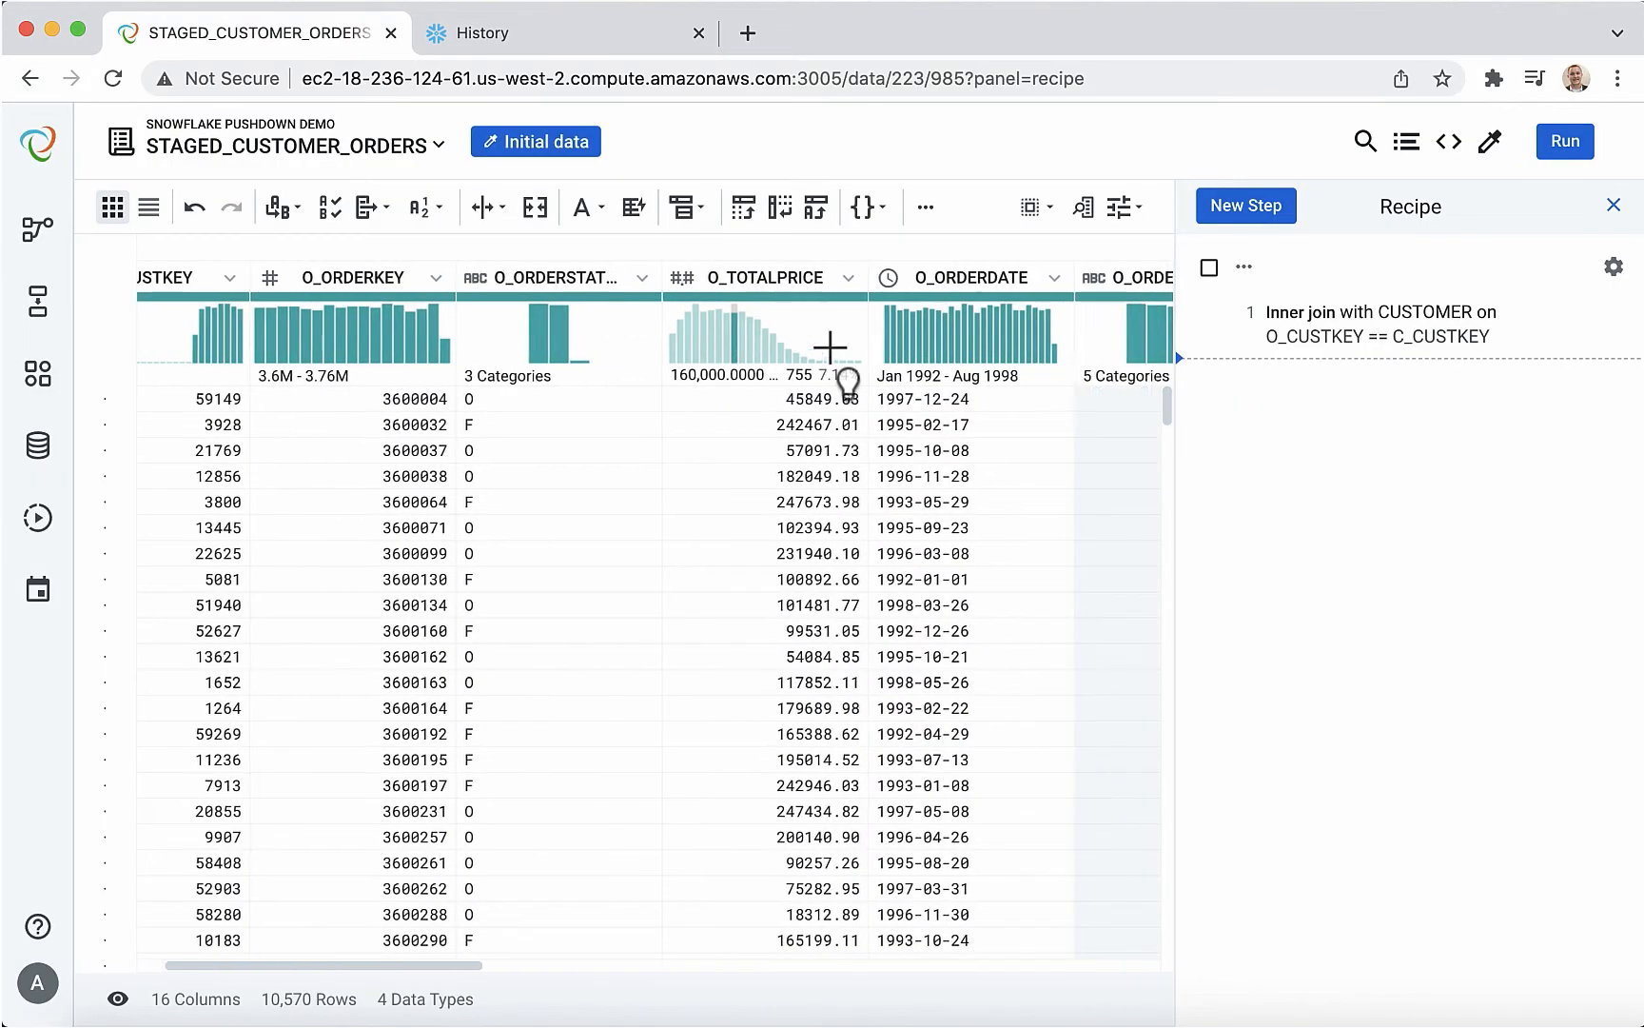
scroll(830, 348, right, 3)
click(726, 278)
mouse_move(854, 623)
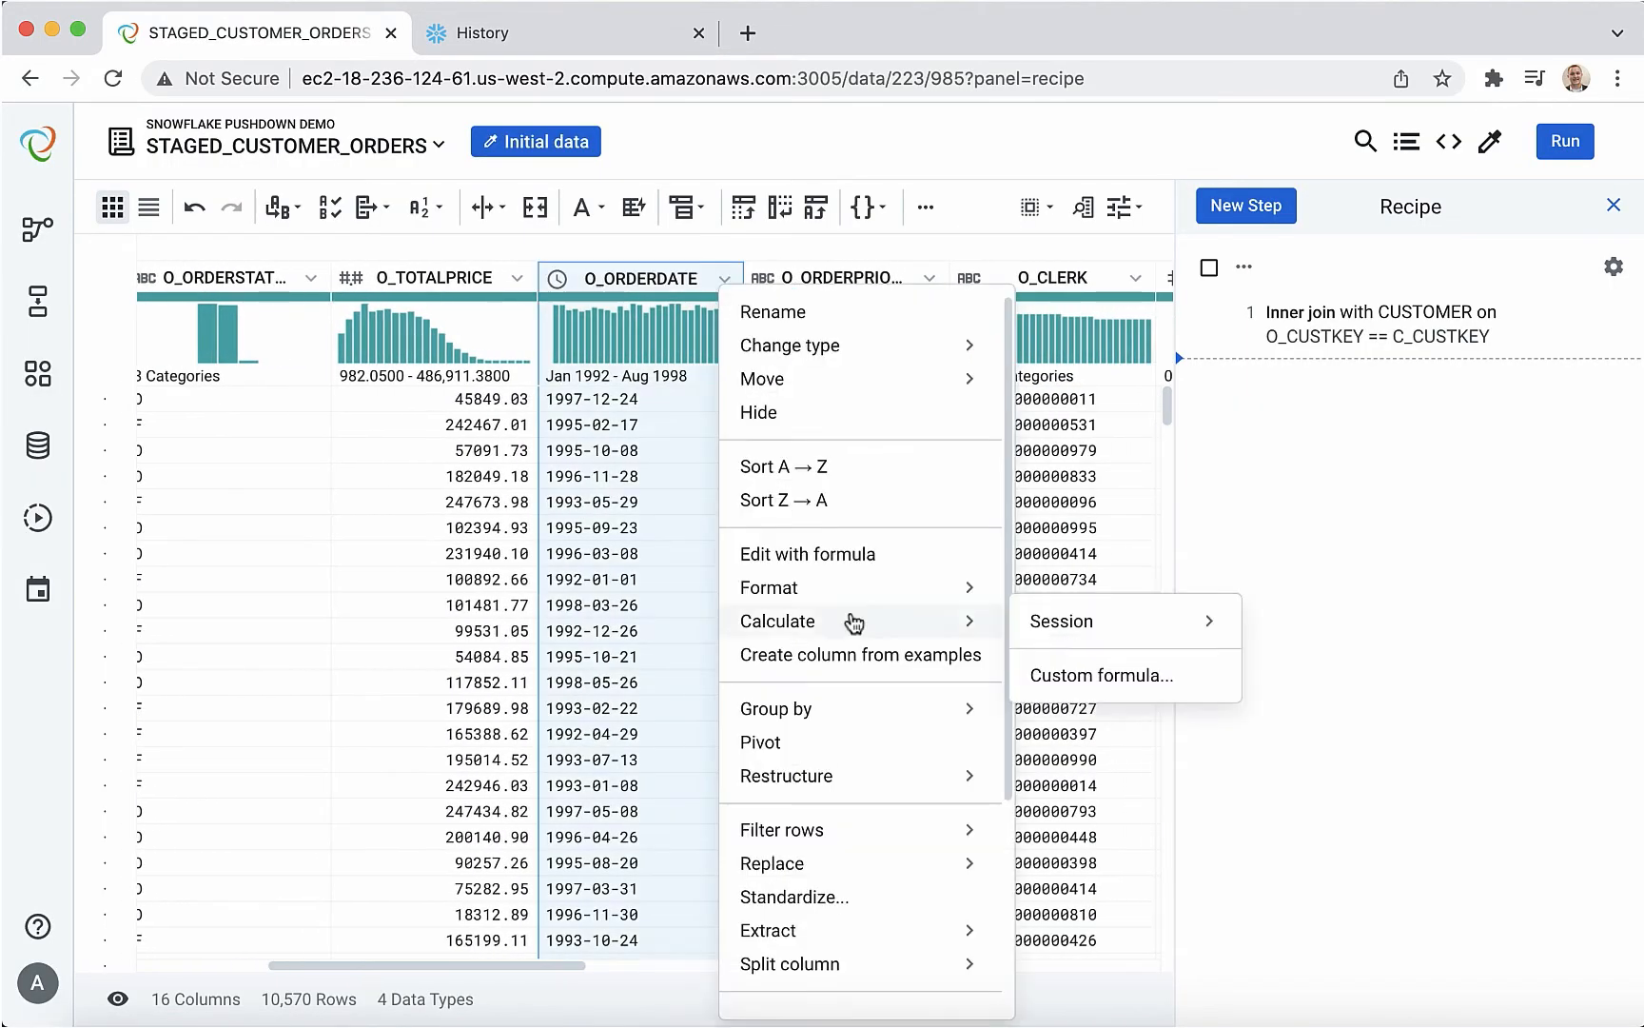
scroll(855, 620, down, 3)
click(836, 733)
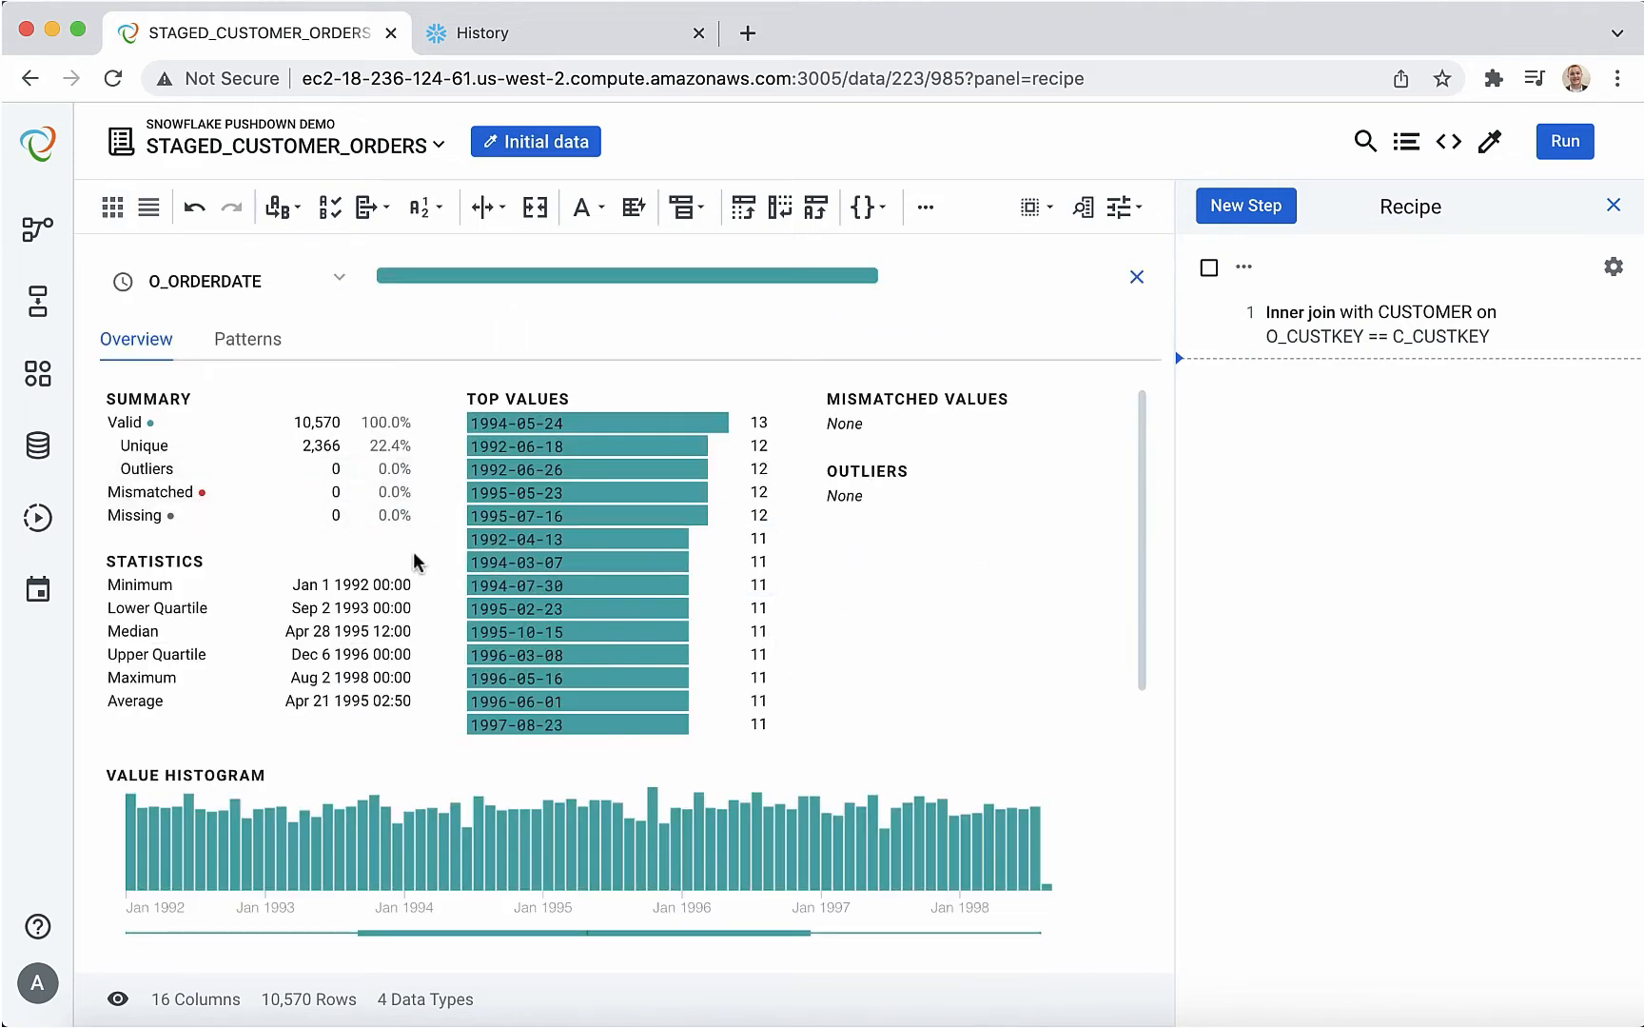
Select the 1992 dates in O_ORDERDATE's value histogram and add the suggested deletion of those rows, checking the affected rows in the grid first.
scroll(430, 650, down, 3)
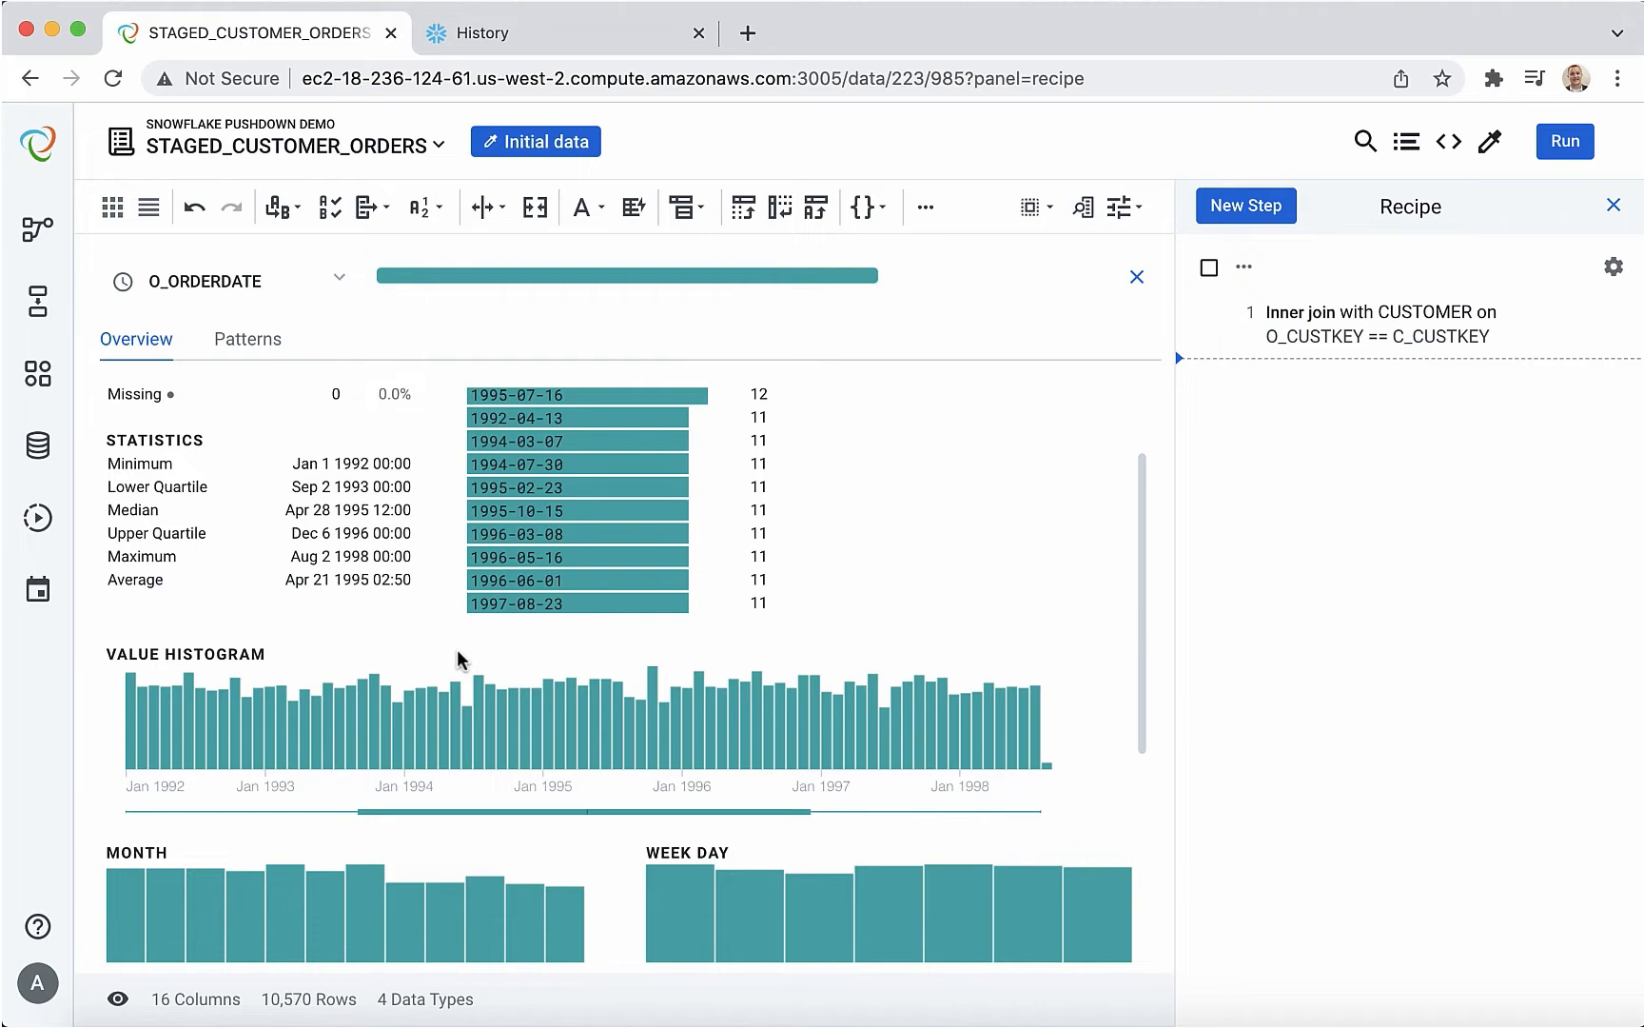
scroll(458, 659, down, 1)
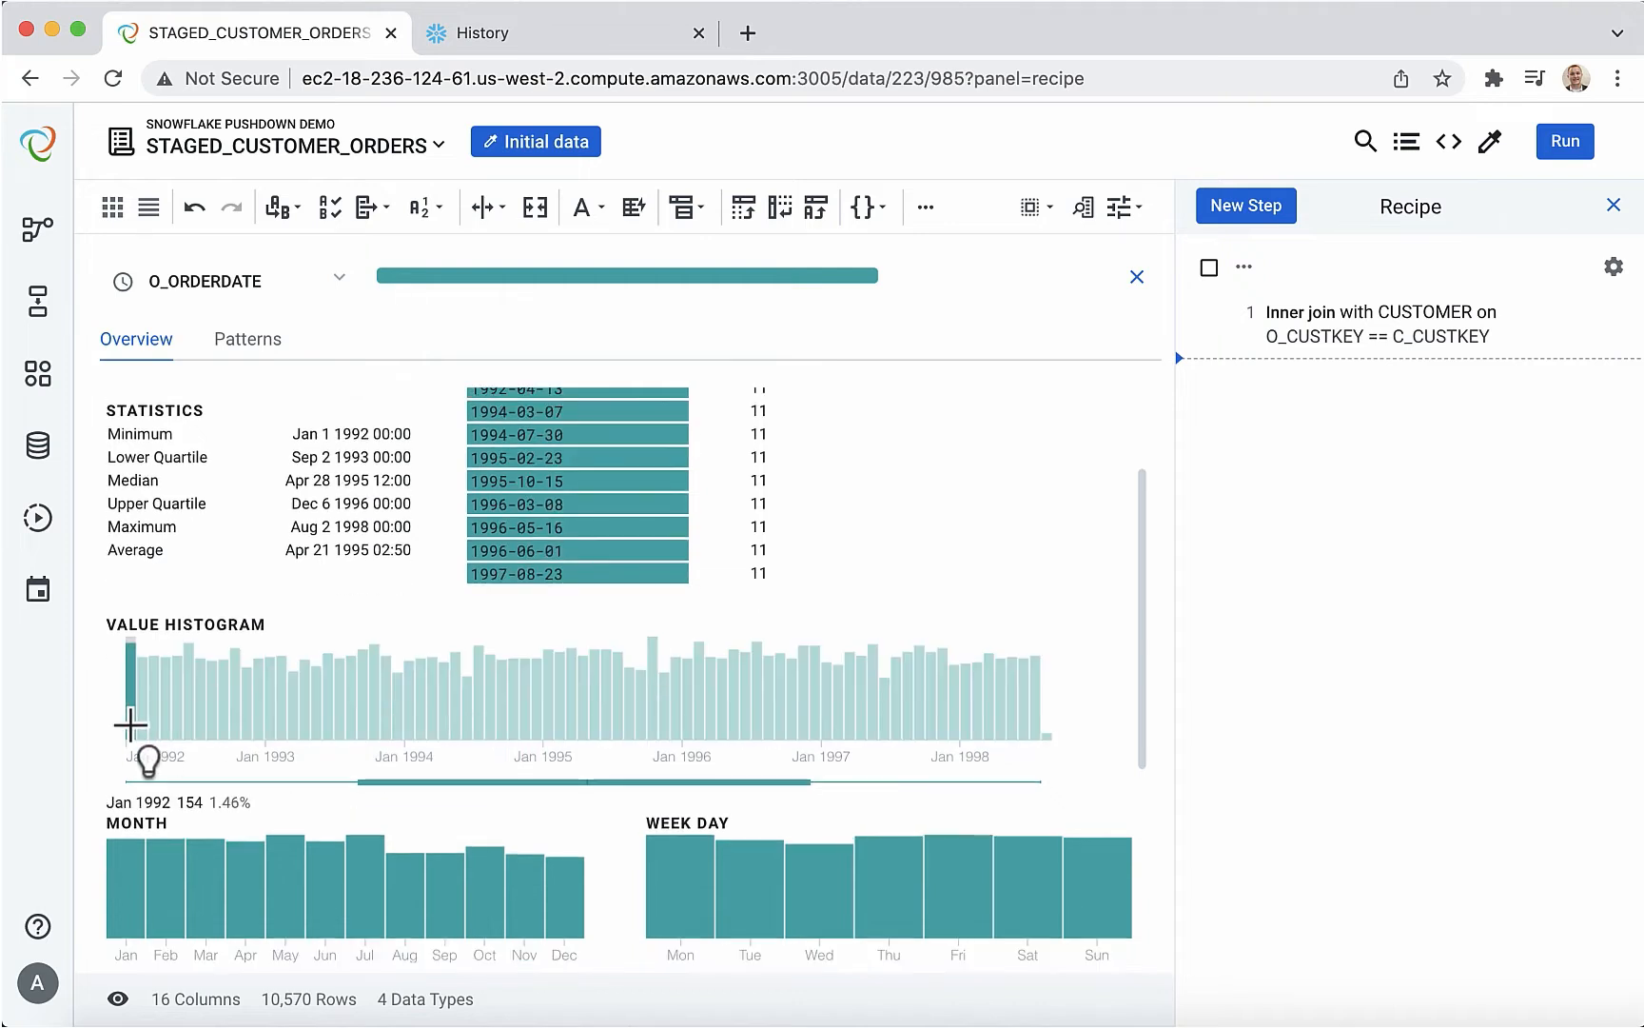
drag(128, 723, 253, 726)
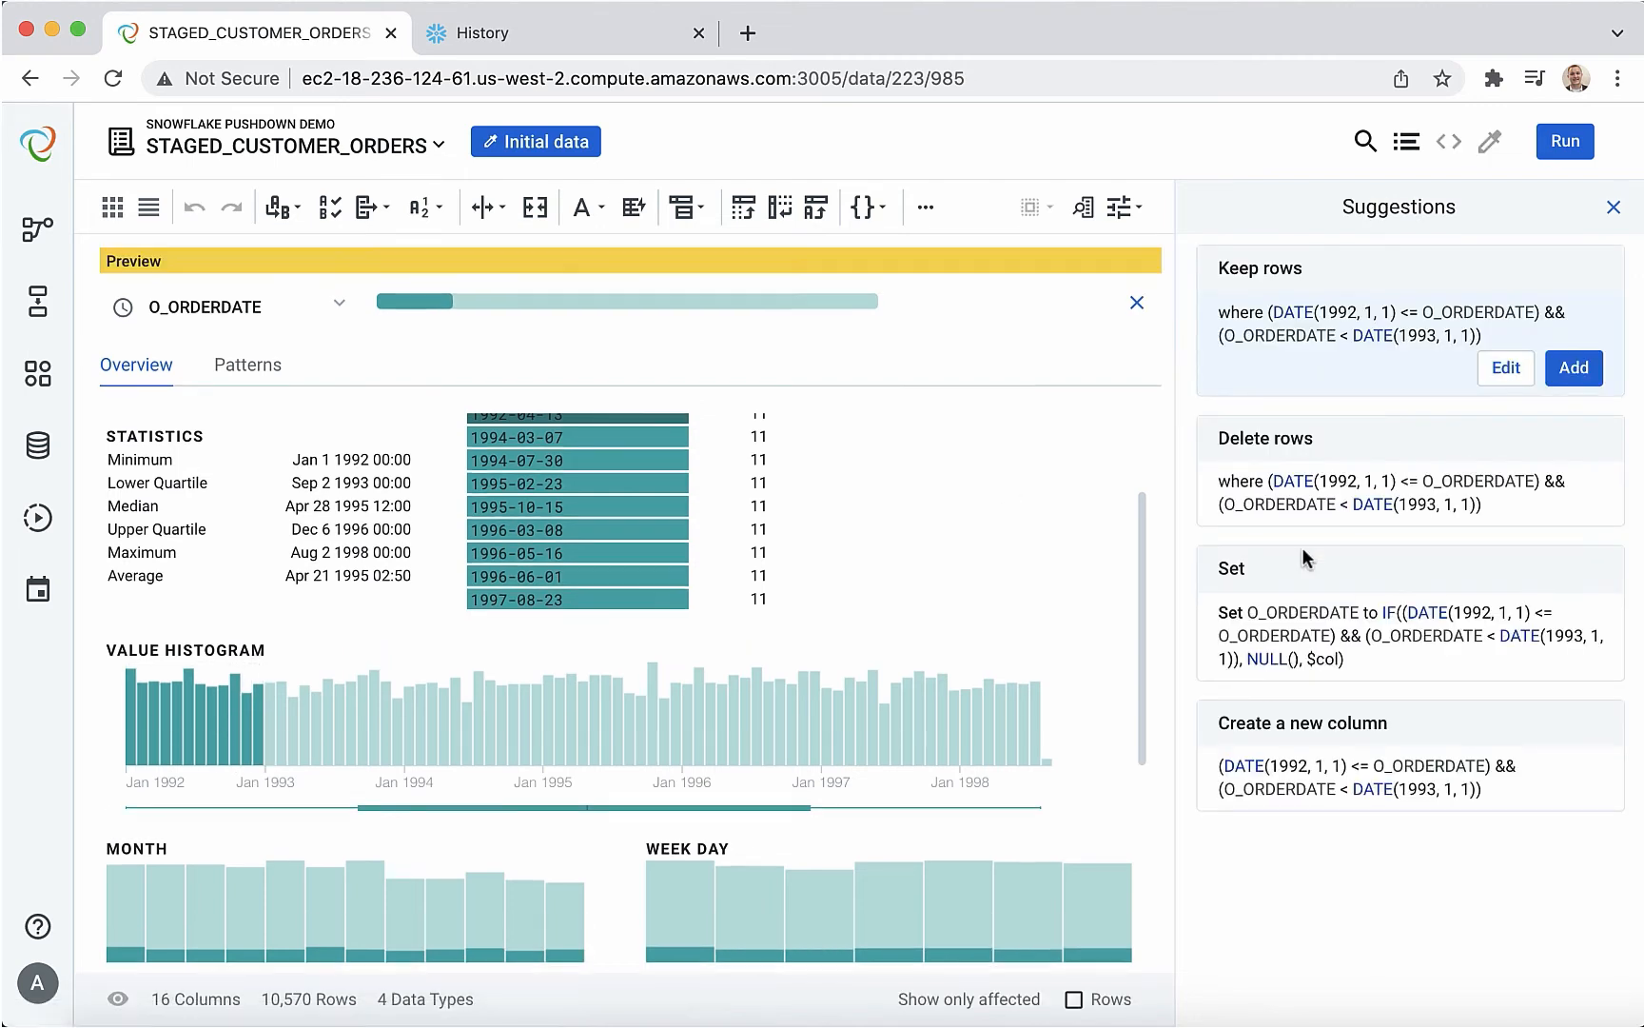
click(1393, 471)
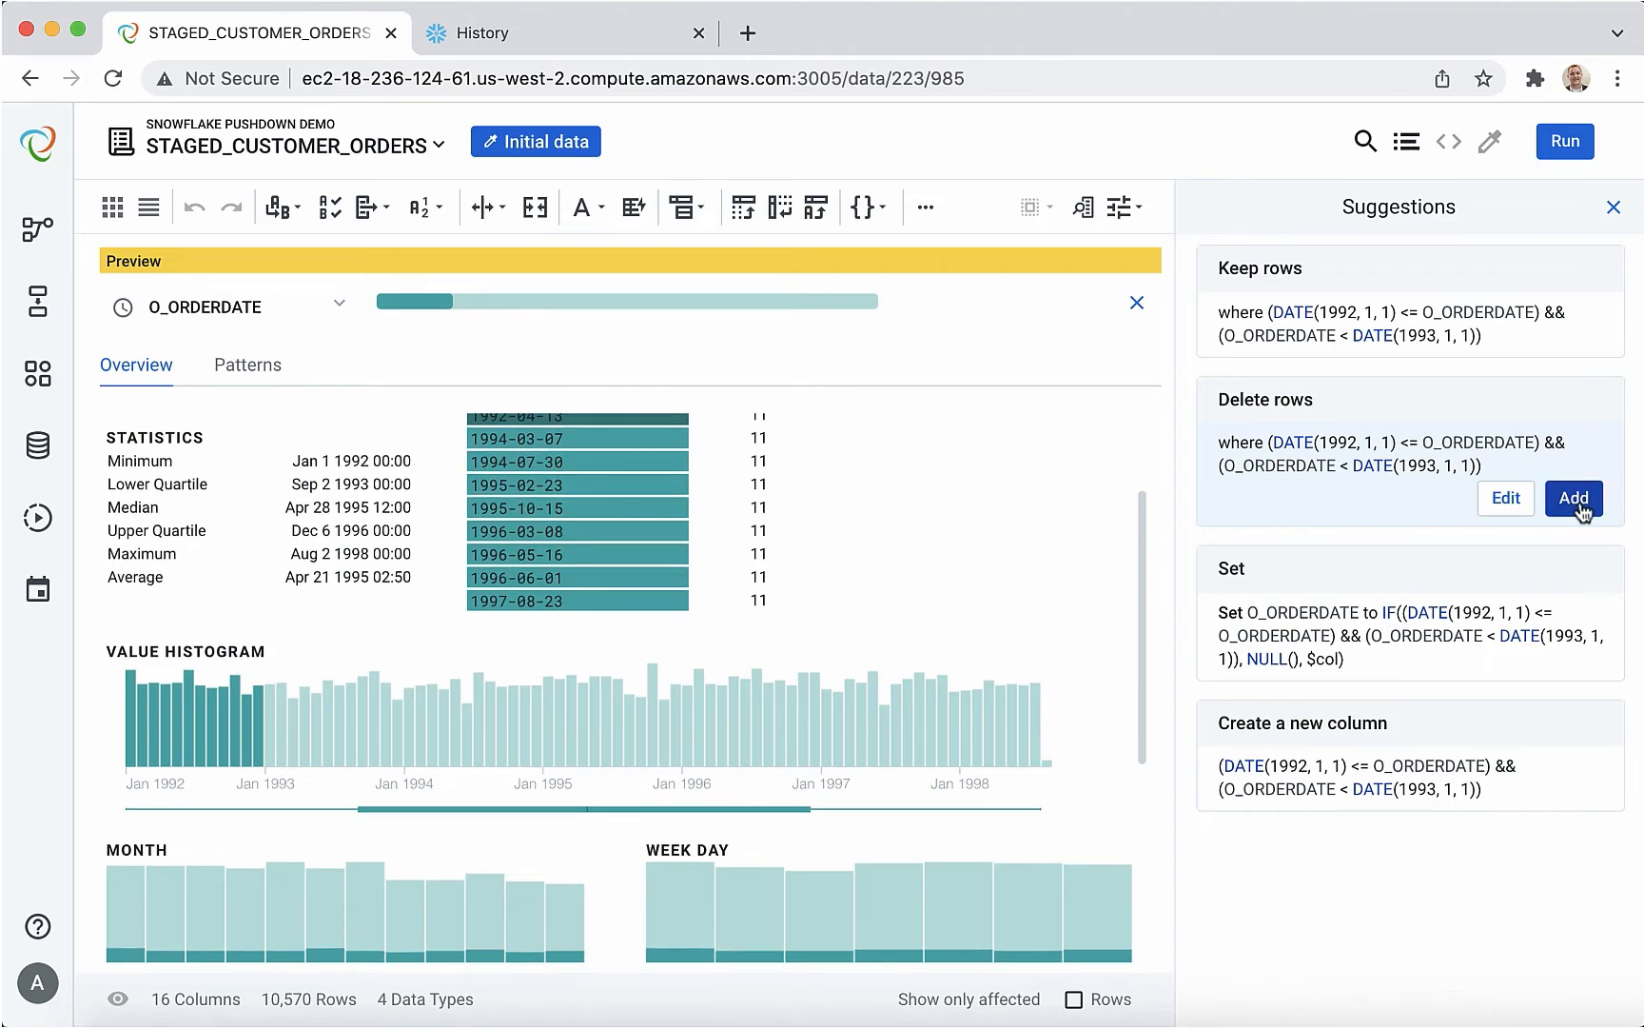
click(1136, 303)
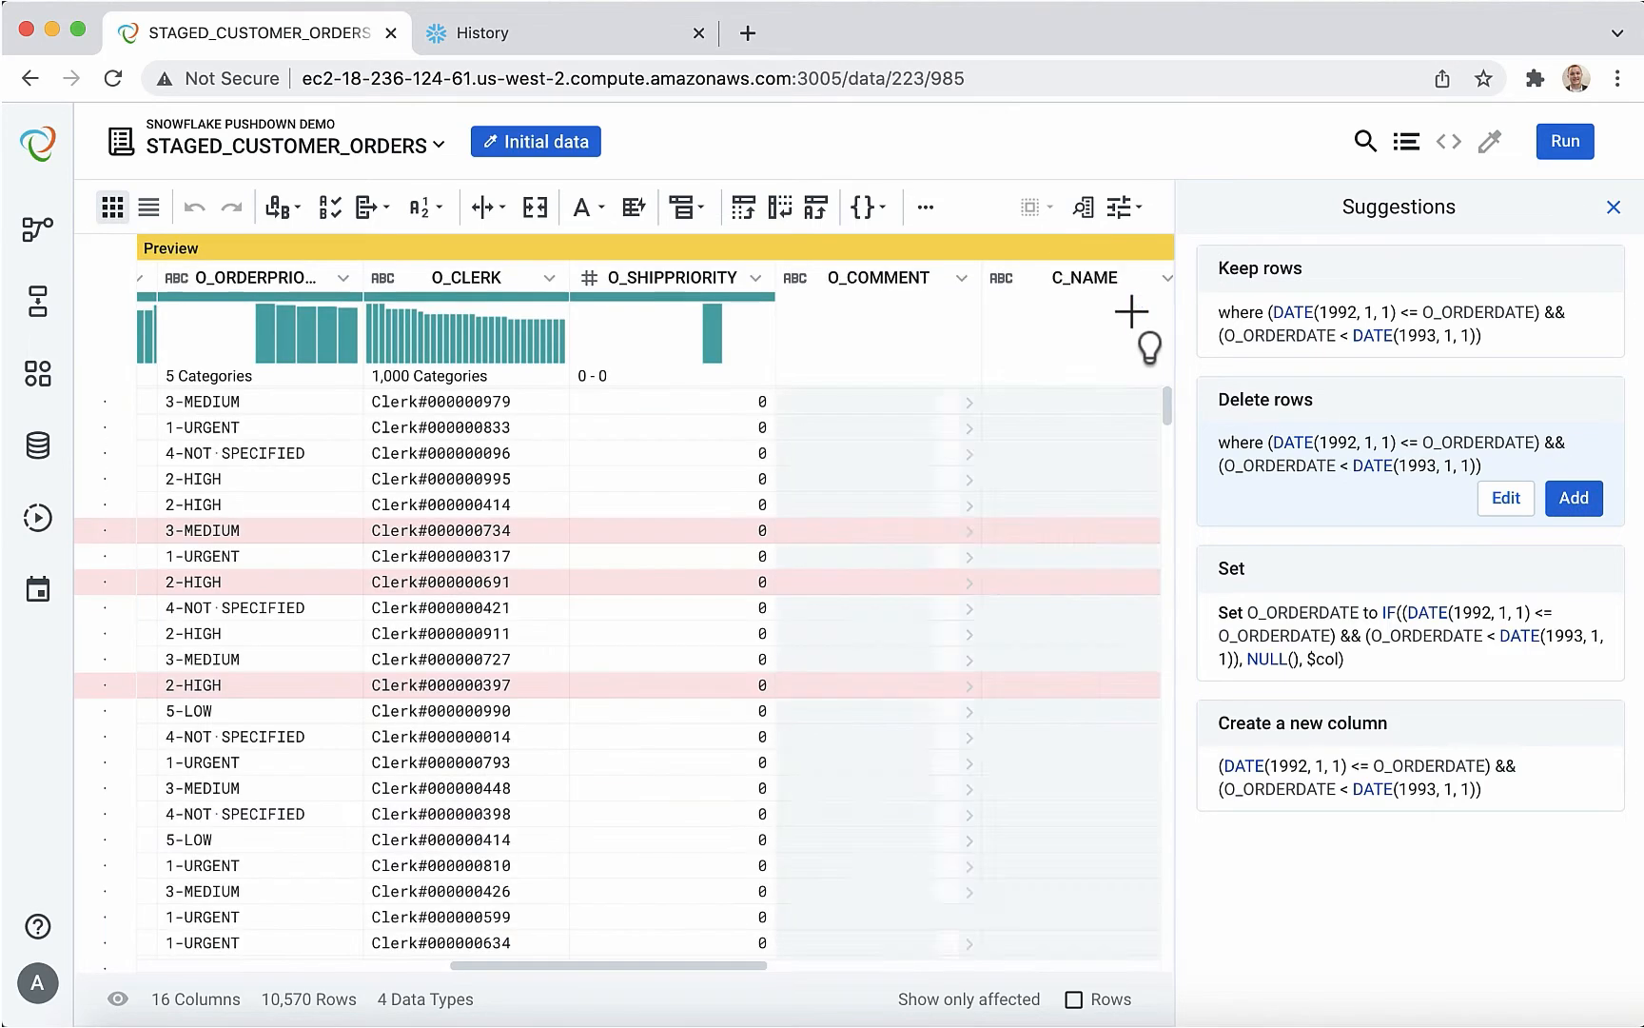
scroll(576, 663, down, 3)
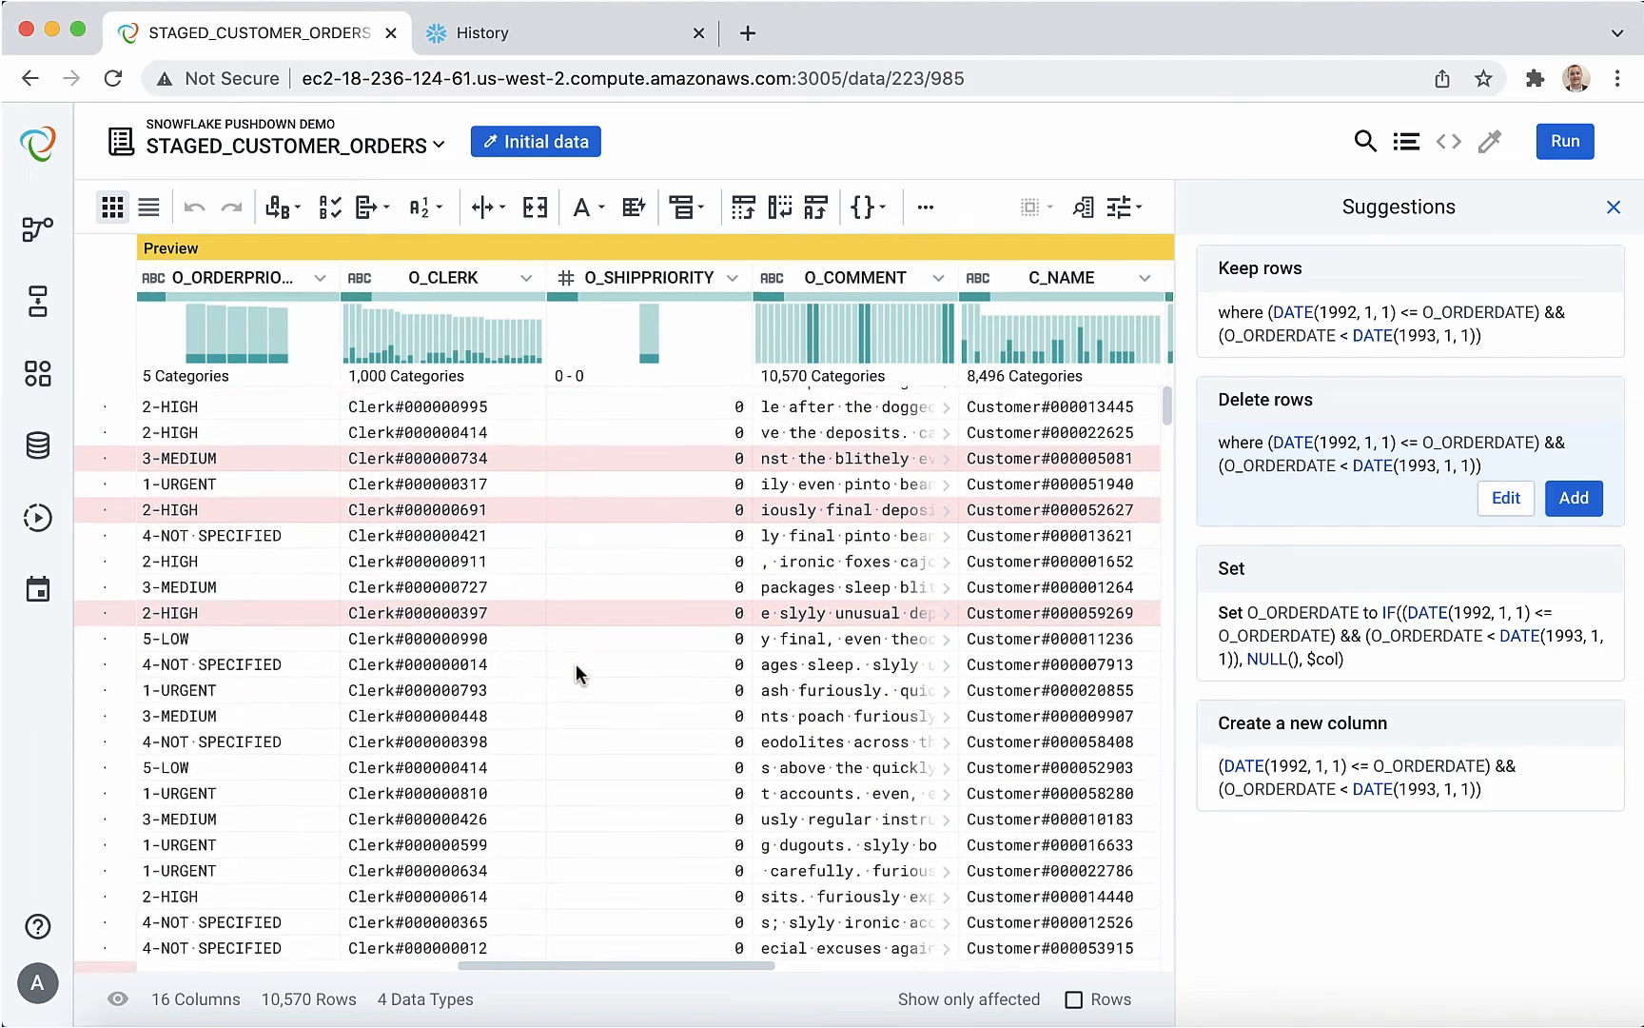
scroll(575, 663, down, 15)
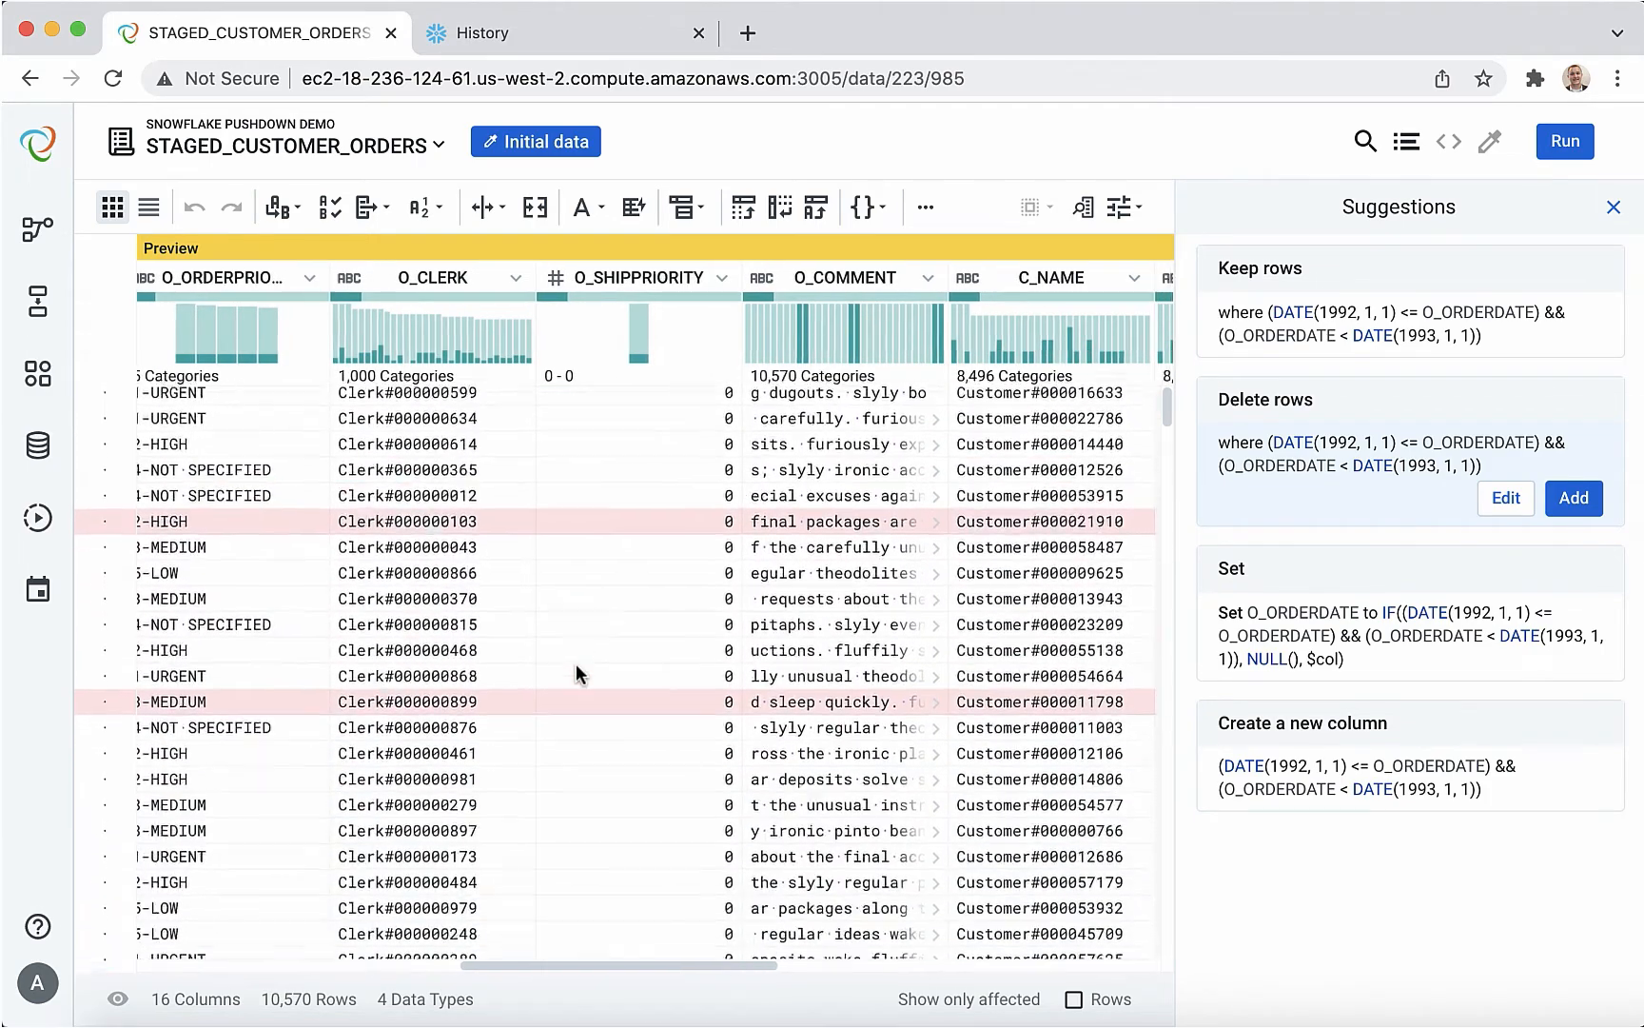
scroll(576, 663, down, 3)
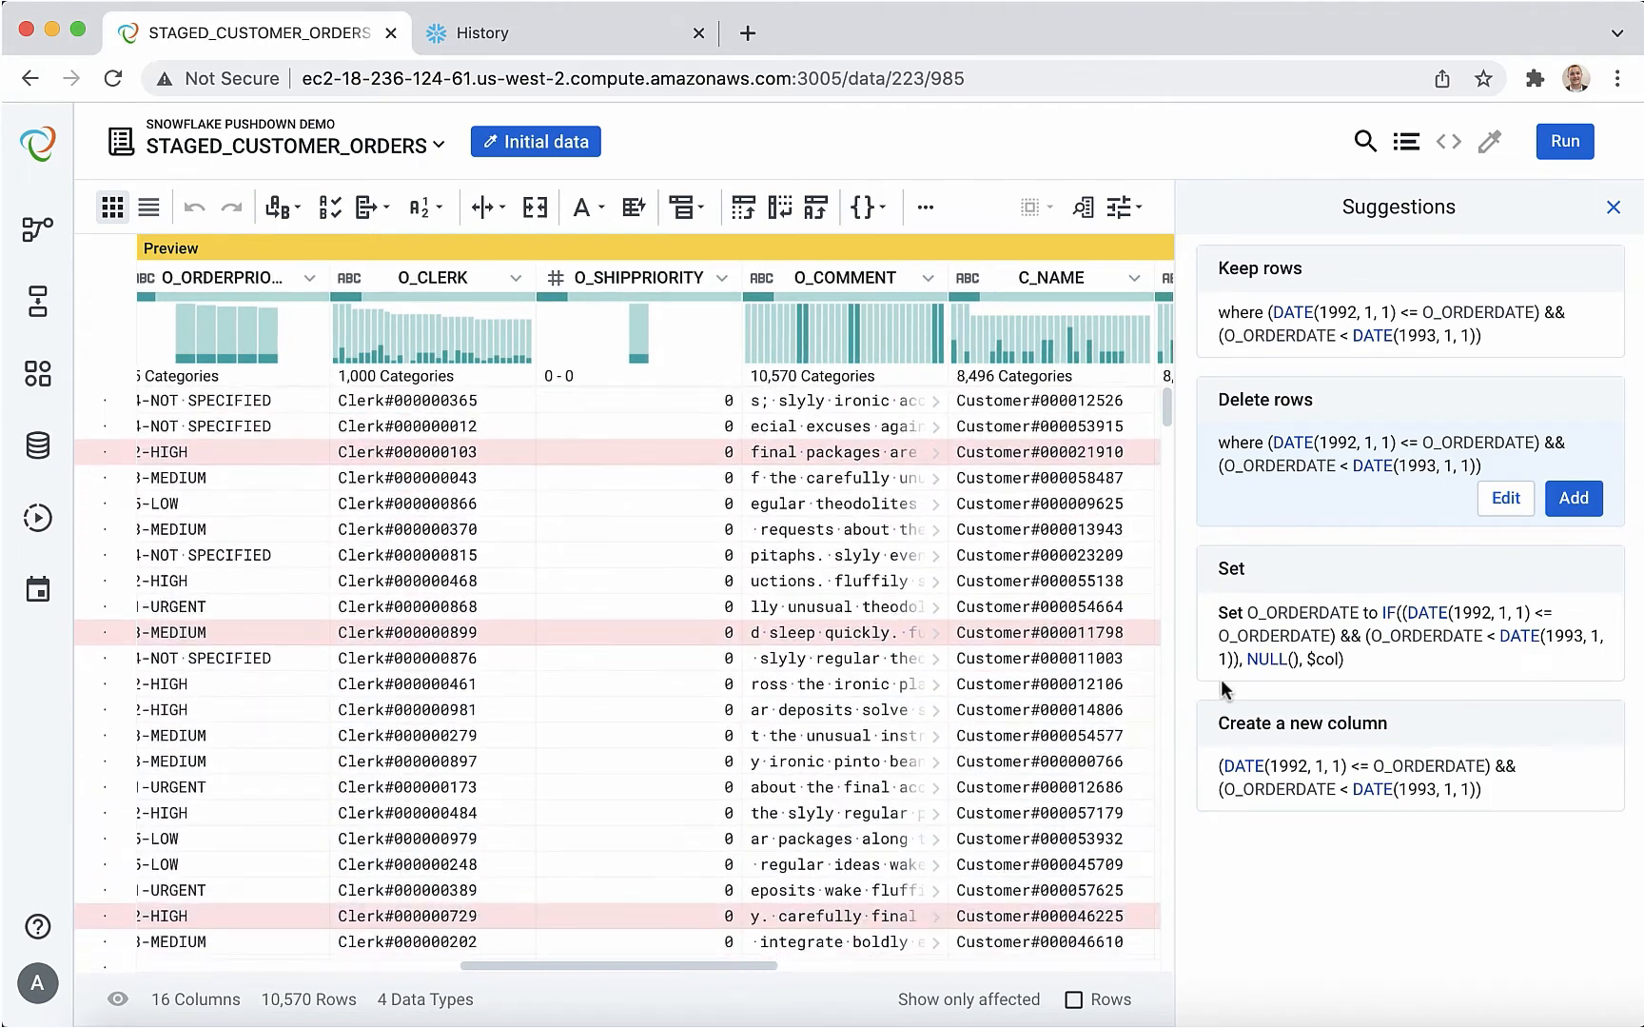
click(1578, 499)
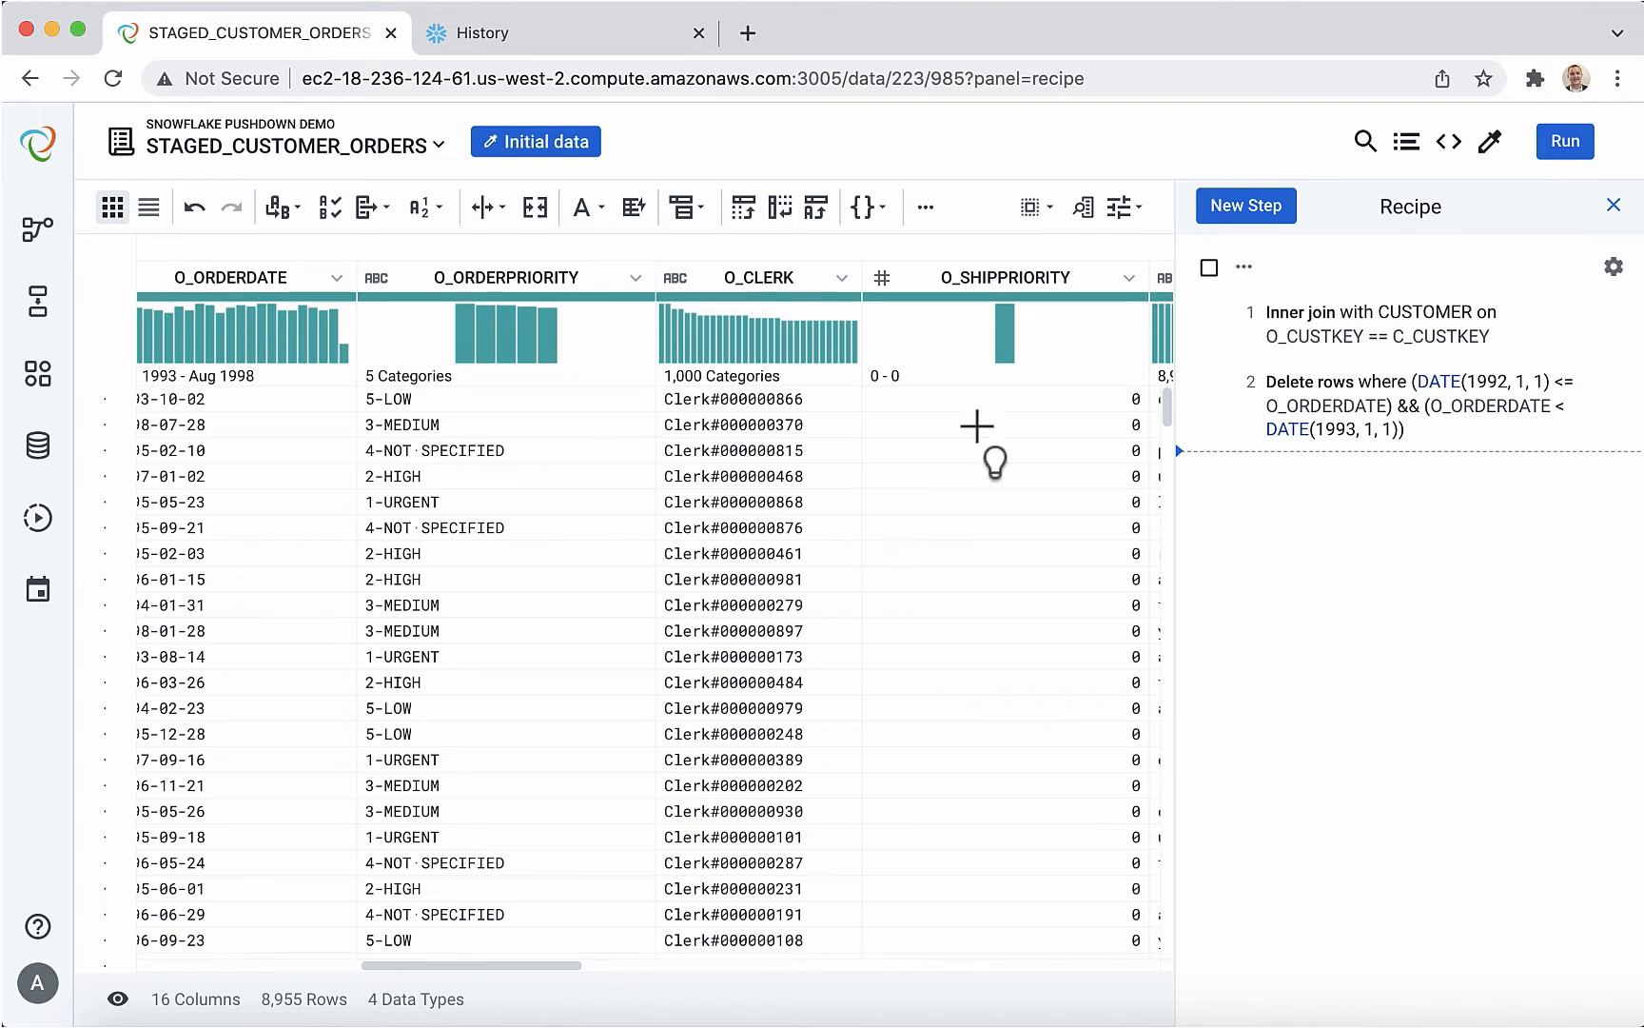
Browse the searchable list of transformations available for the recipe, from the formulas through schema, conditions, find and replace, and count matches.
click(1366, 141)
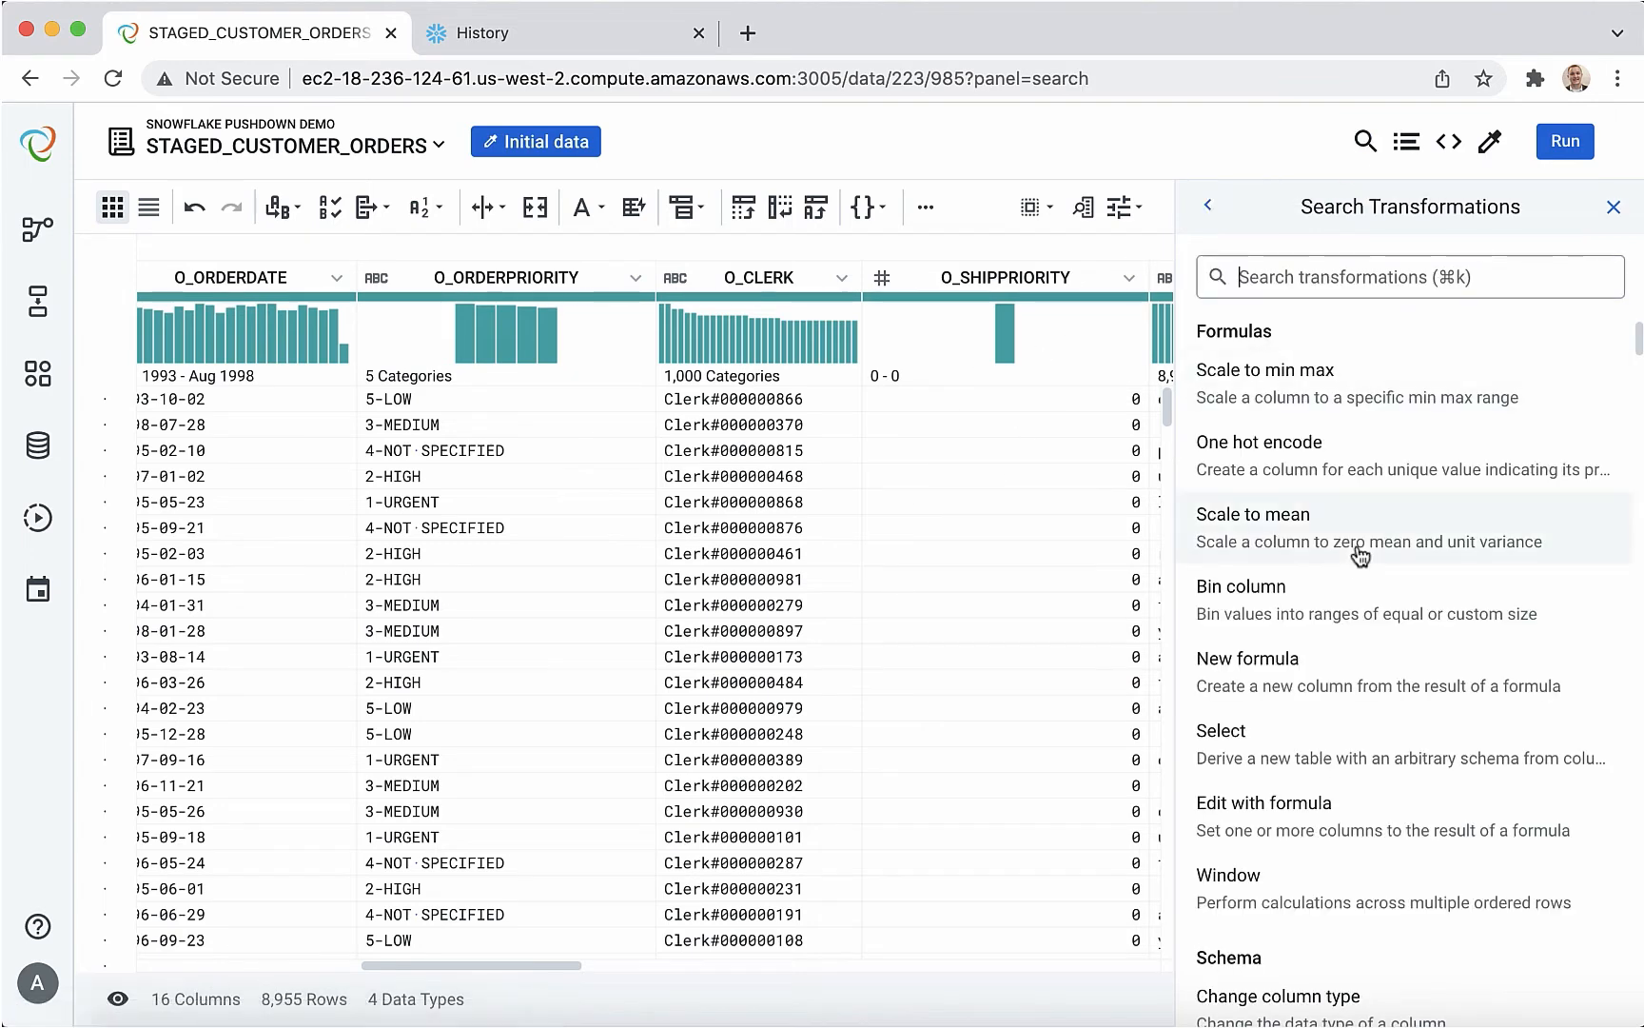
scroll(1359, 555, down, 3)
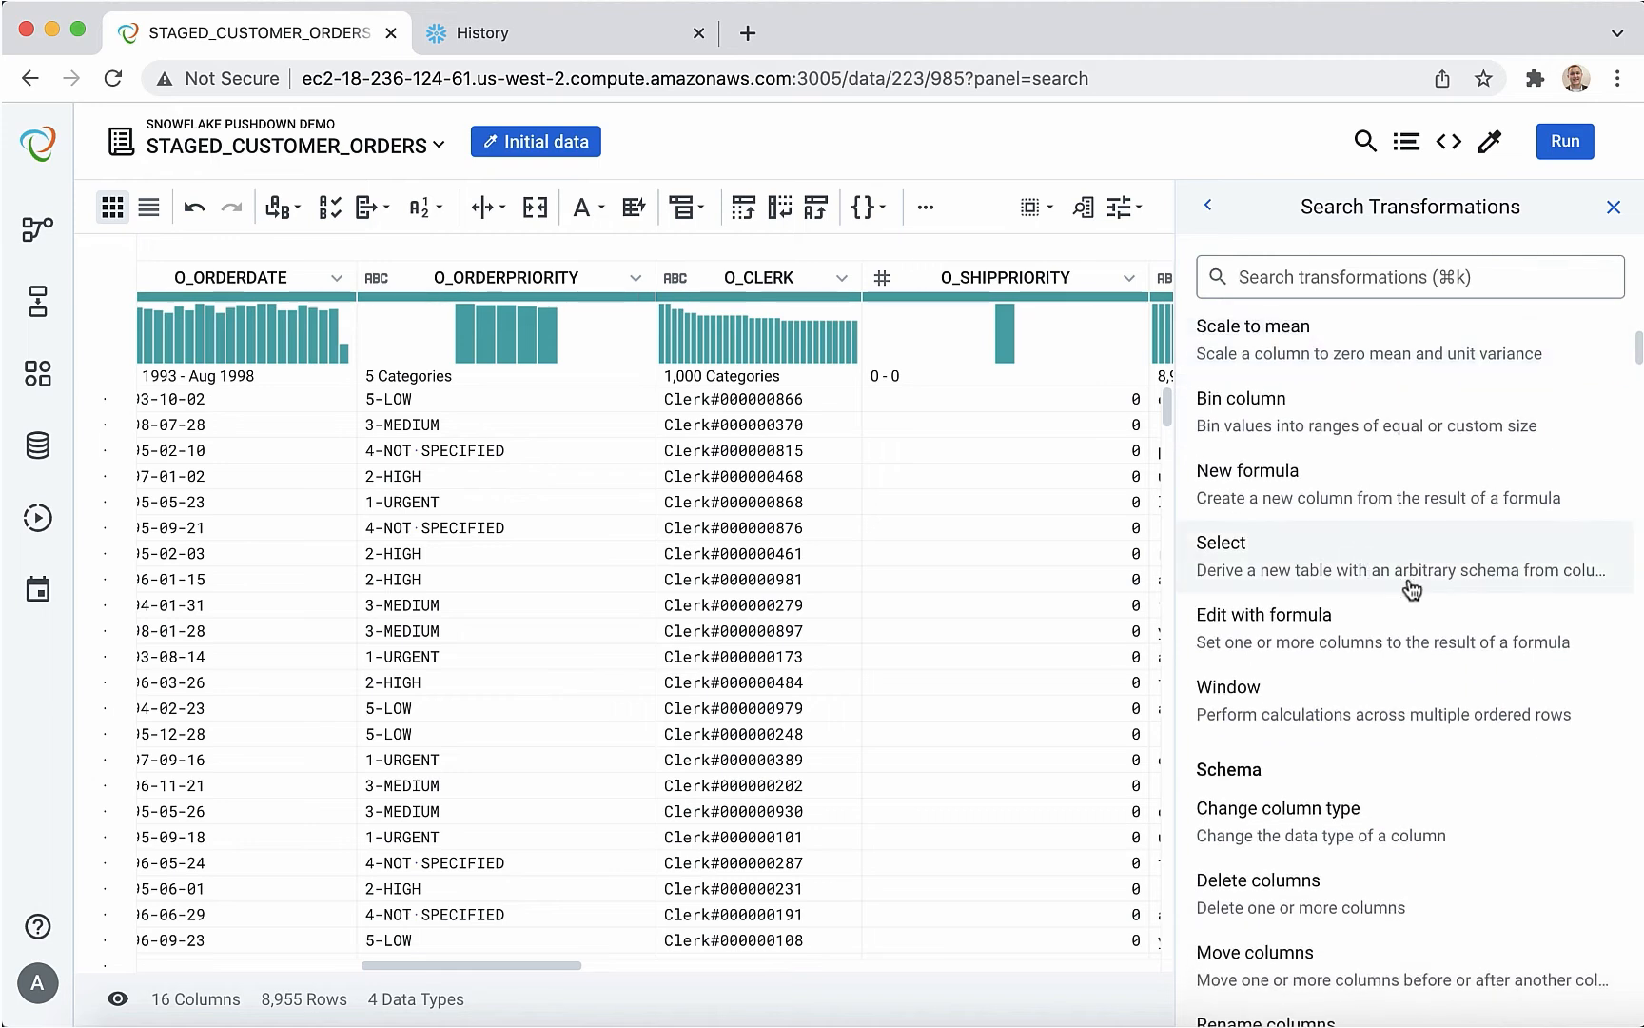
scroll(1408, 577, down, 3)
scroll(1477, 600, down, 5)
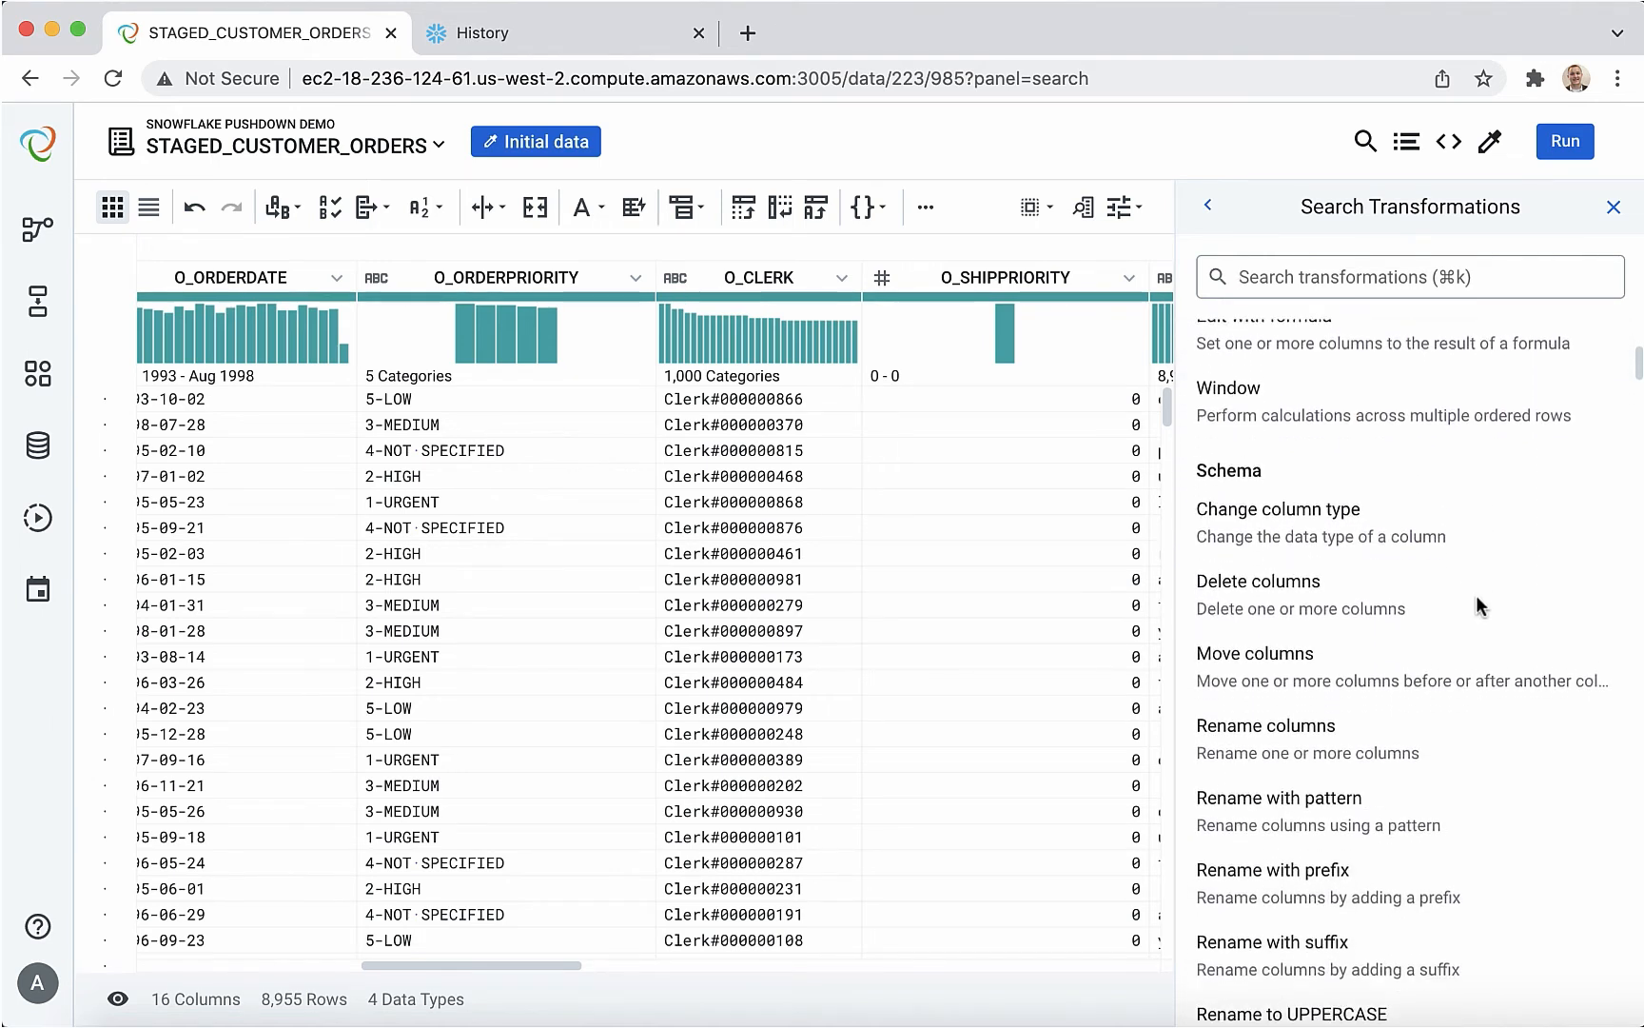
scroll(1477, 602, down, 8)
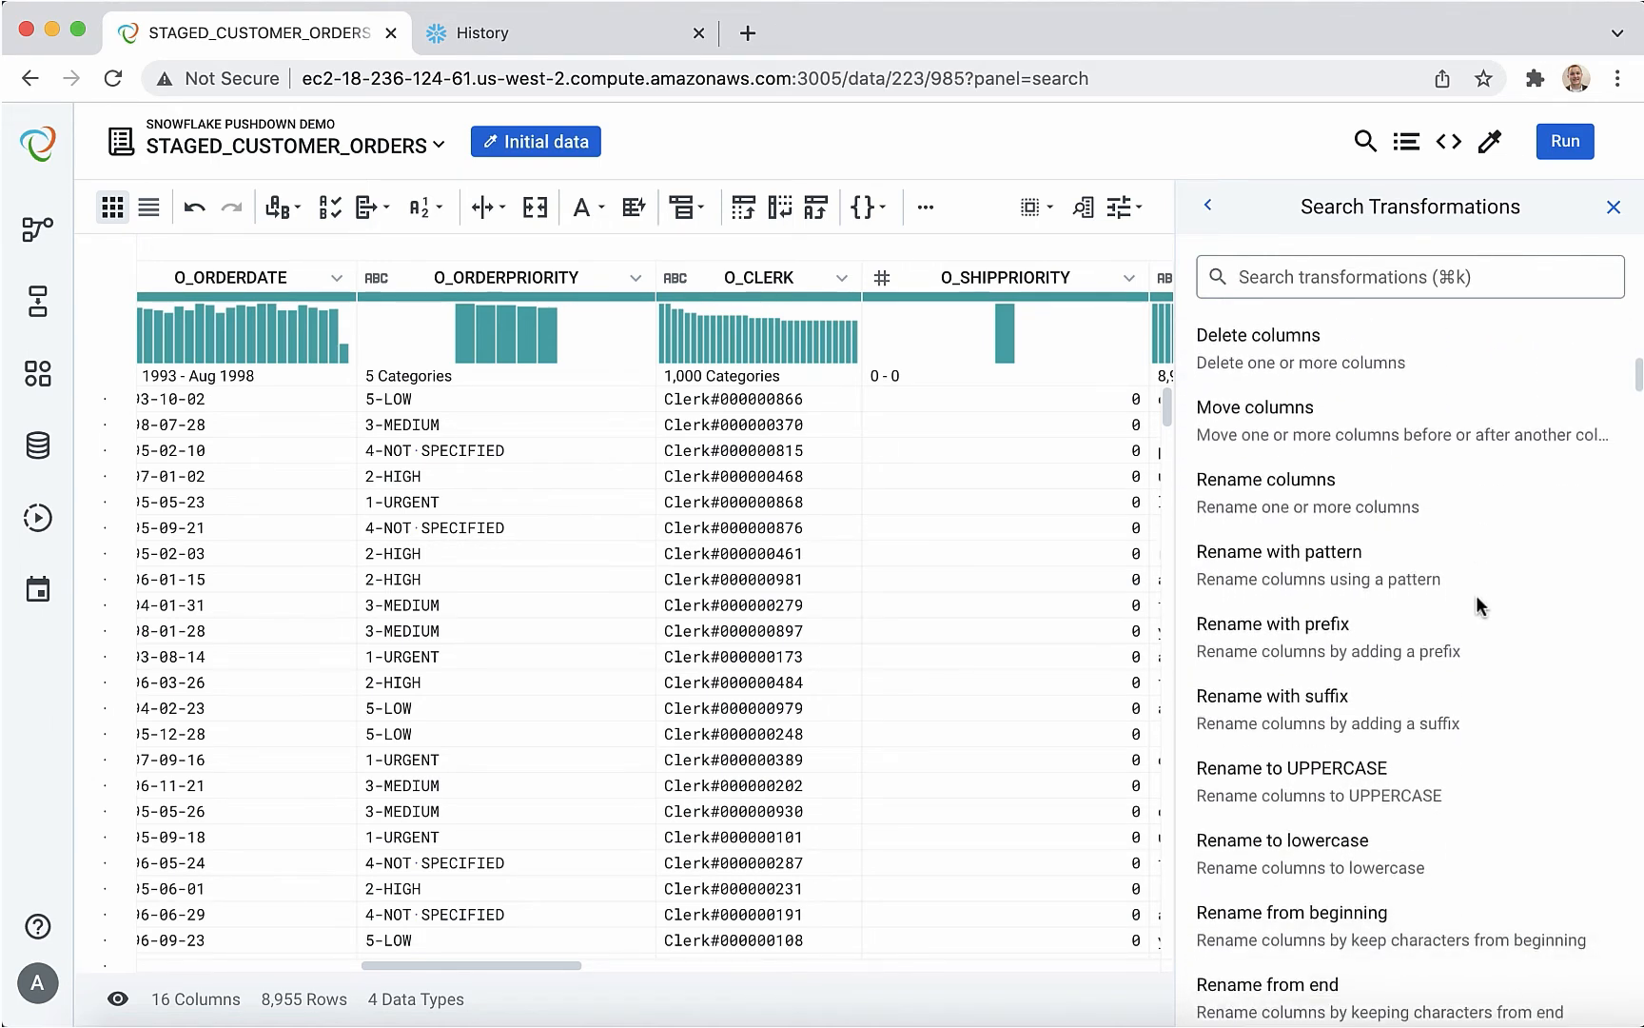
scroll(1477, 604, down, 8)
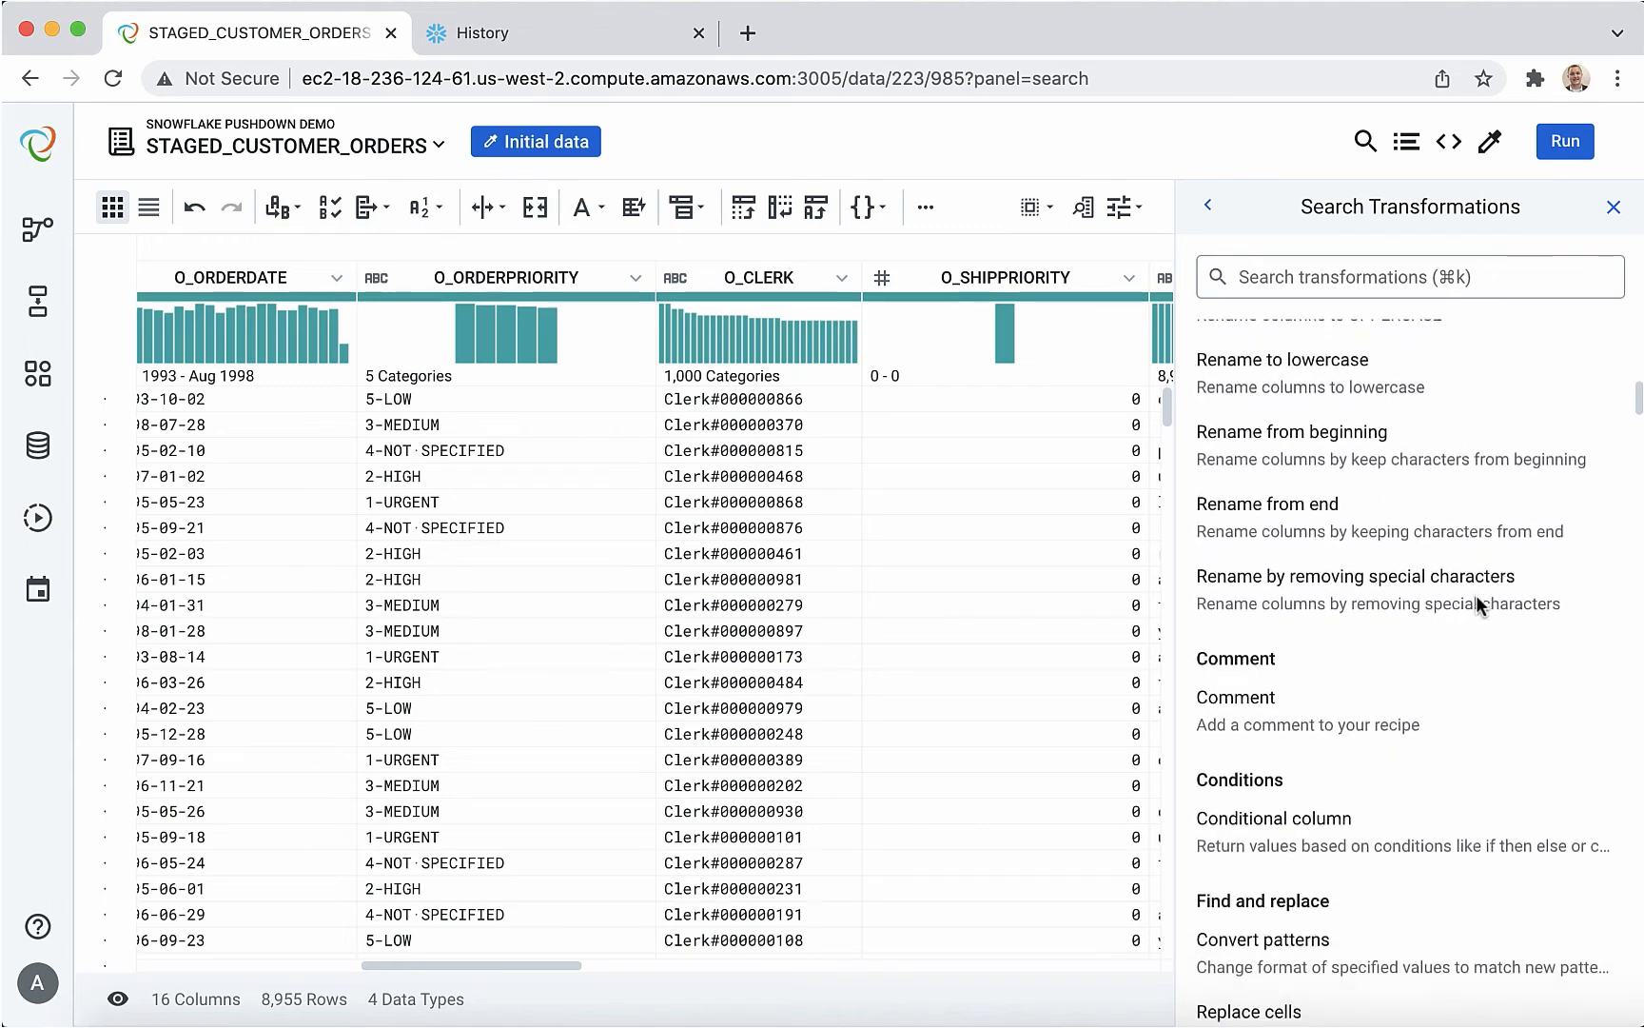
scroll(1476, 600, down, 3)
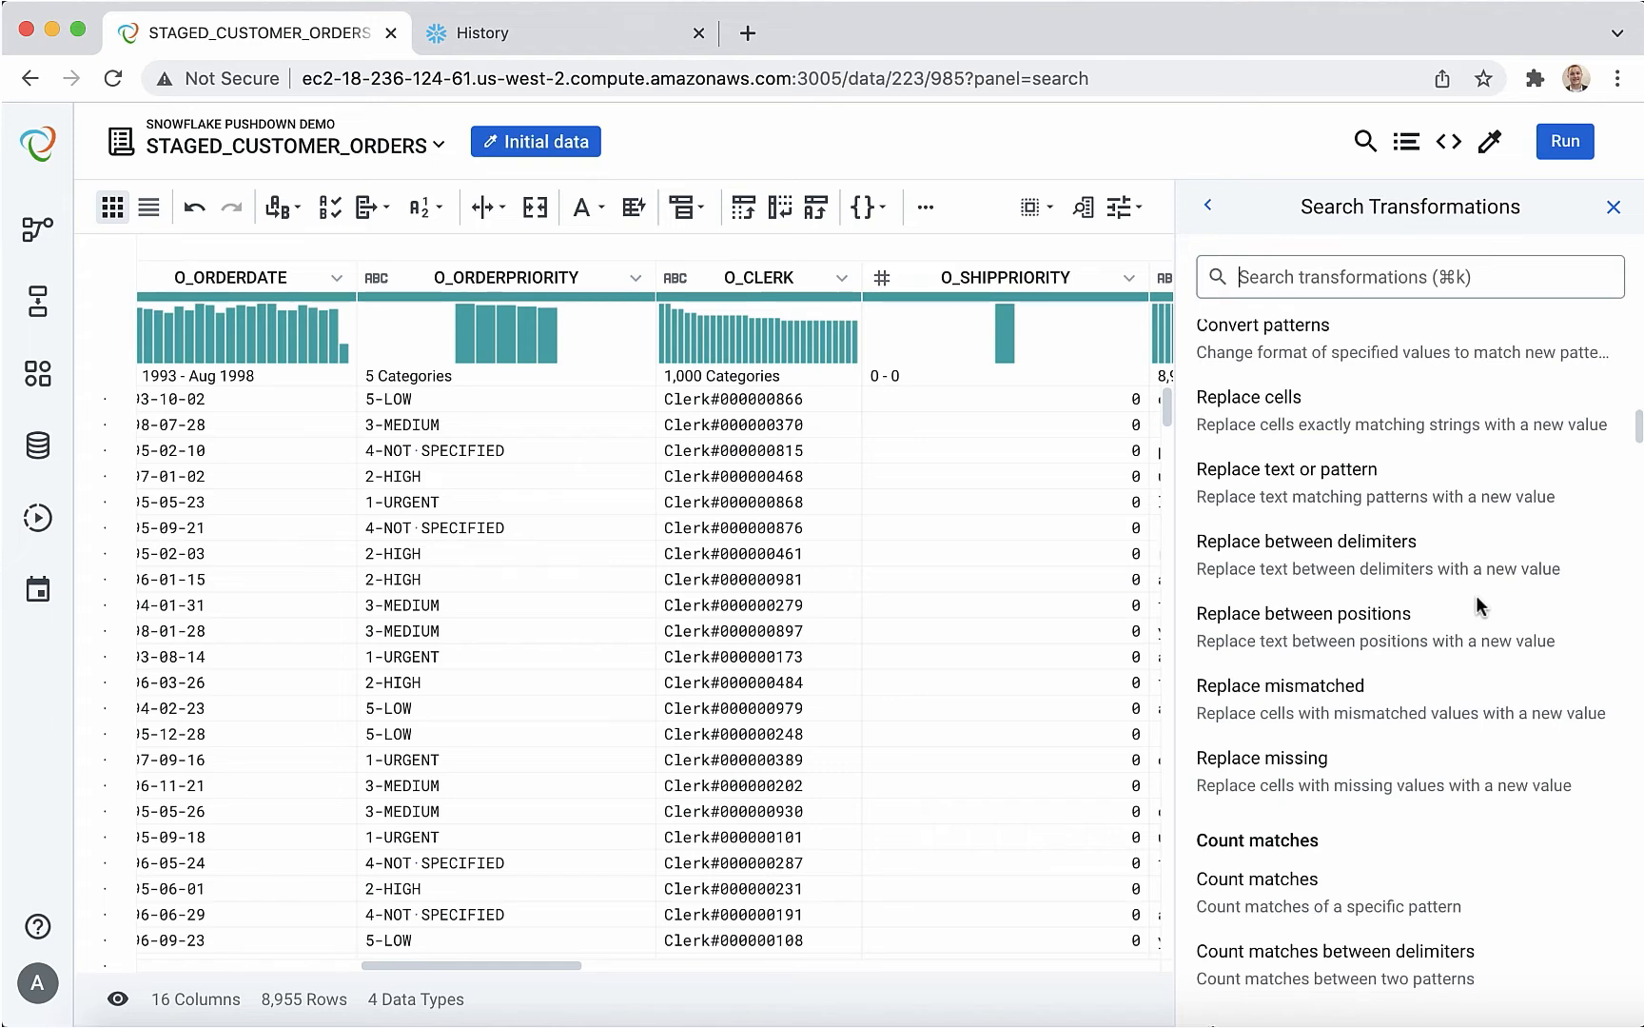
scroll(1476, 605, down, 1)
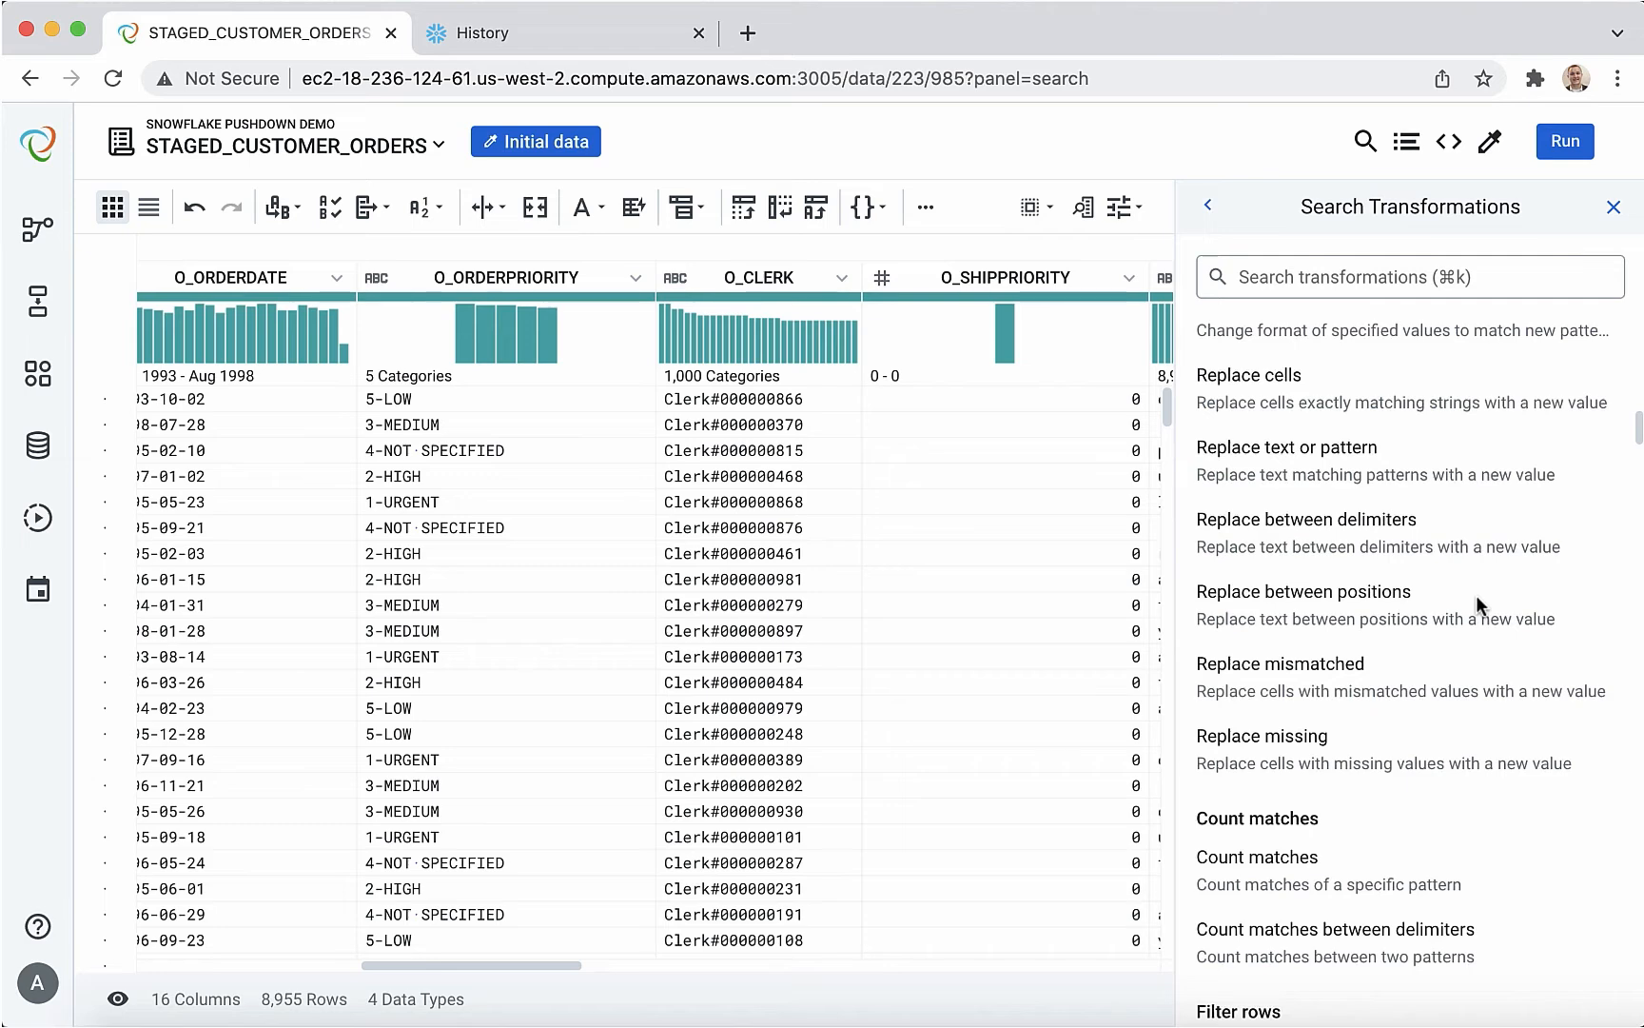
scroll(1476, 594, down, 1)
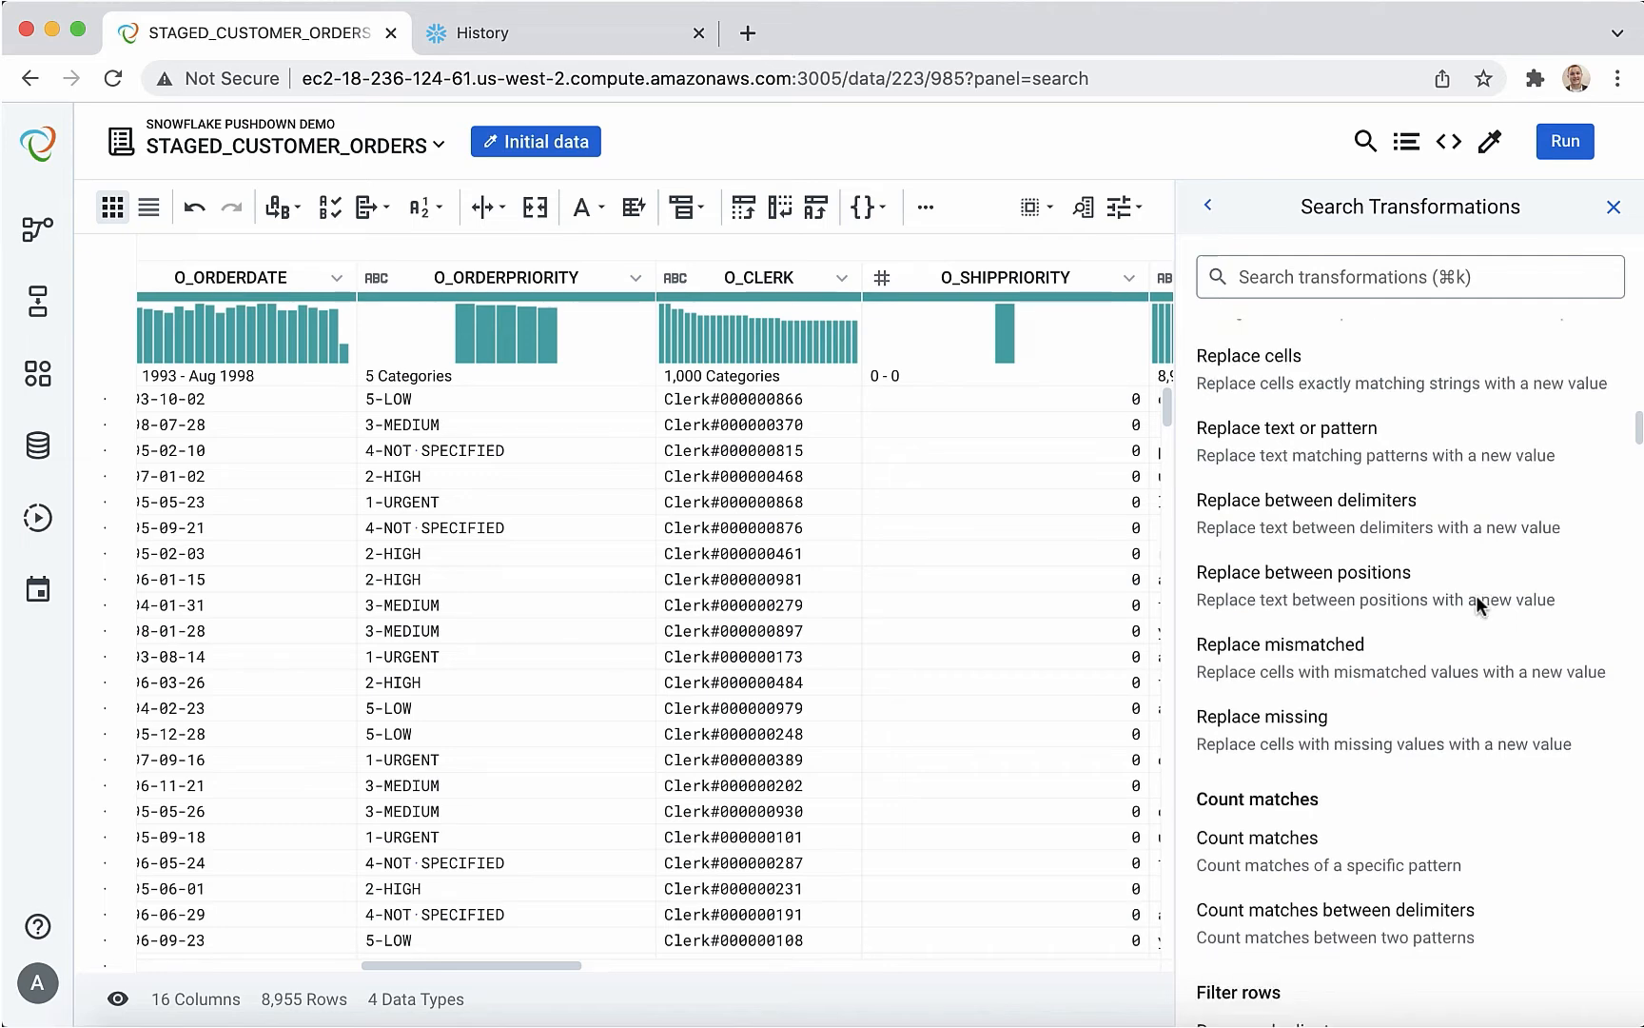
scroll(1477, 596, down, 1)
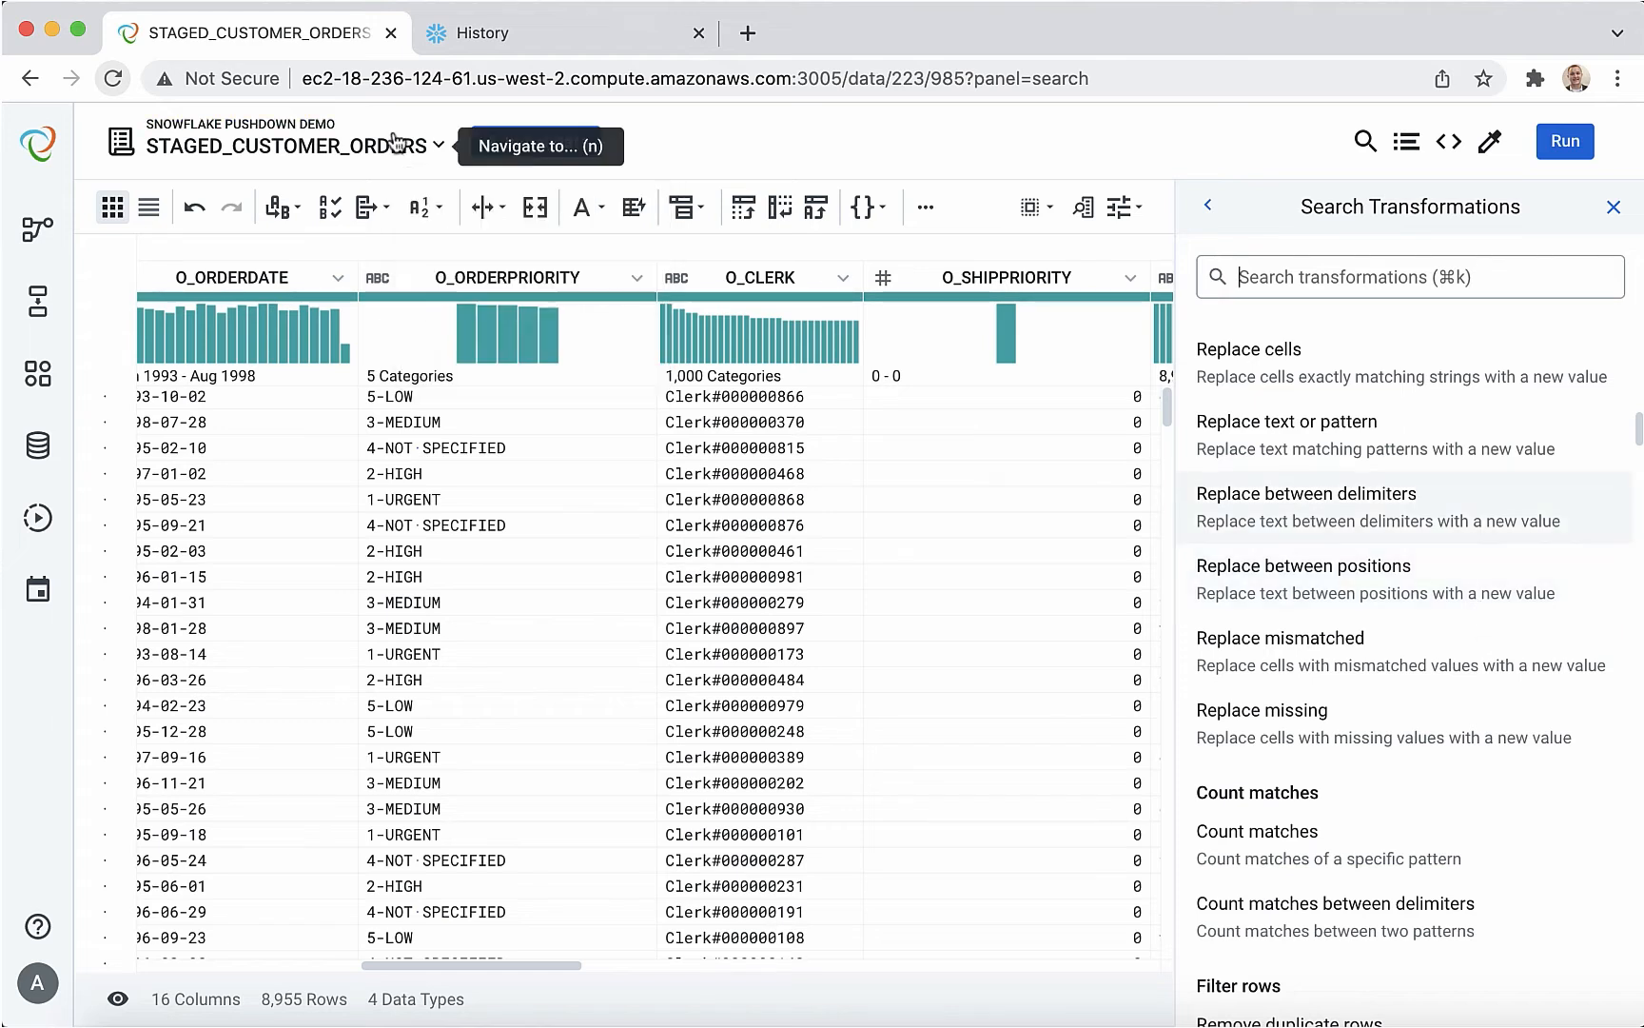
Return to the flow, review and save the STAGED_CUSTOMER_ORDERS output's publishing settings with Spark + Snowflake as the running environment, and run its job.
click(290, 126)
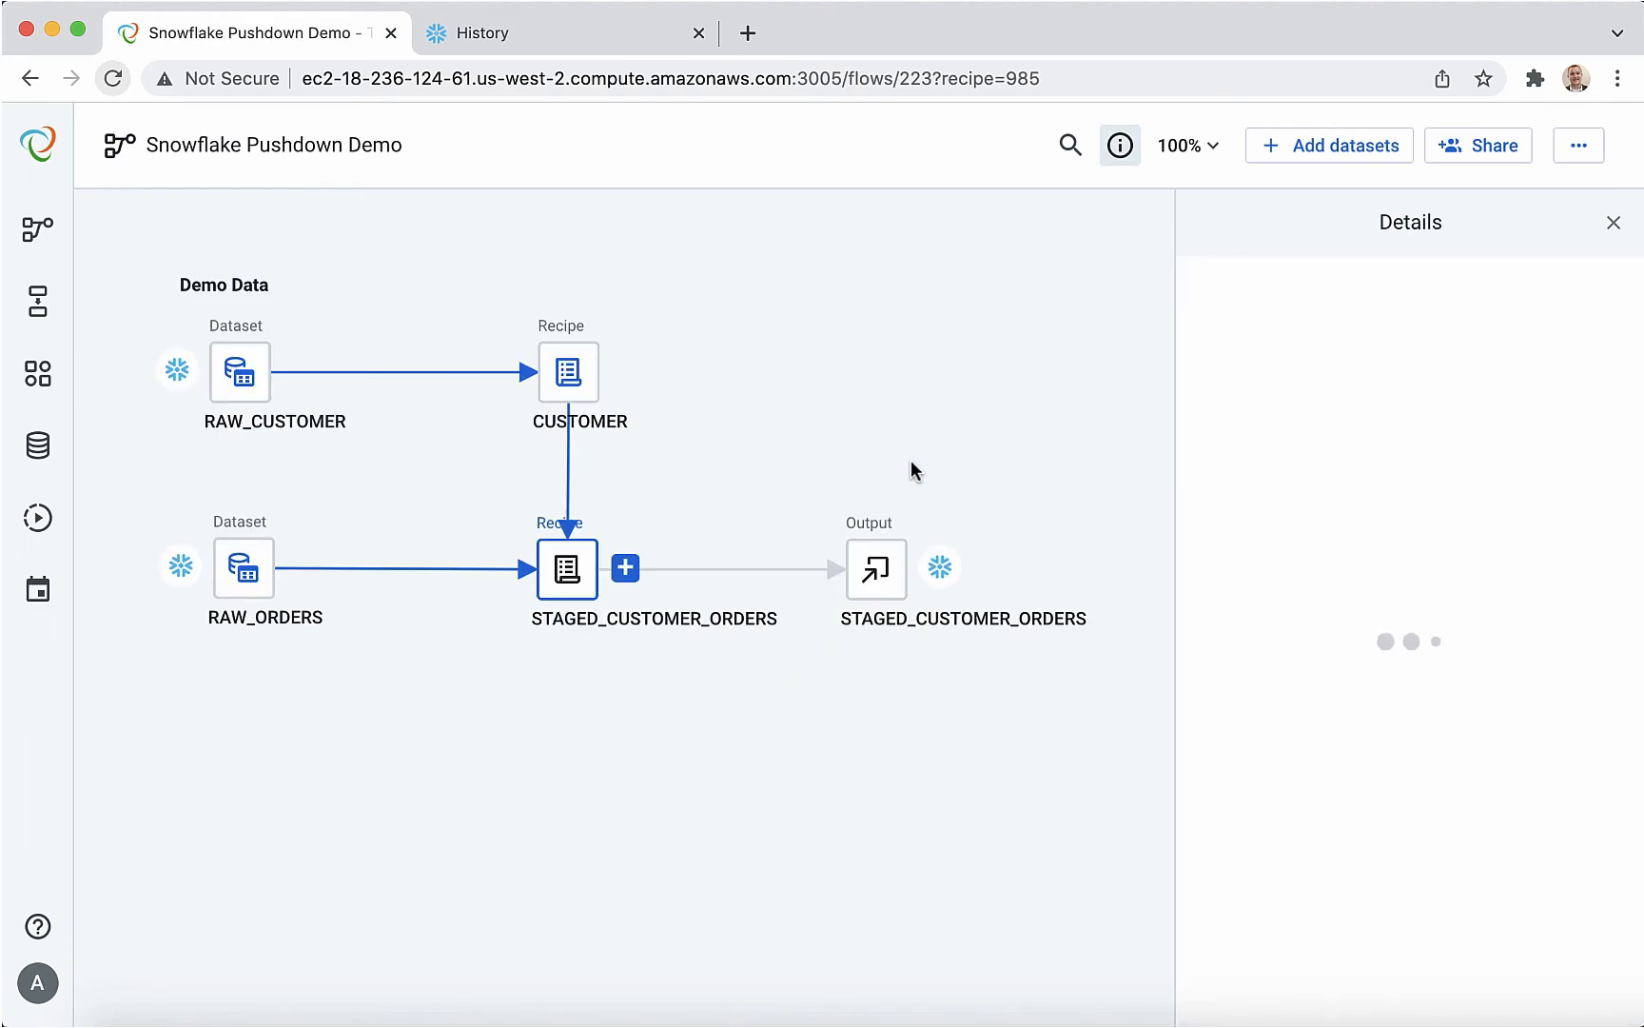
click(880, 589)
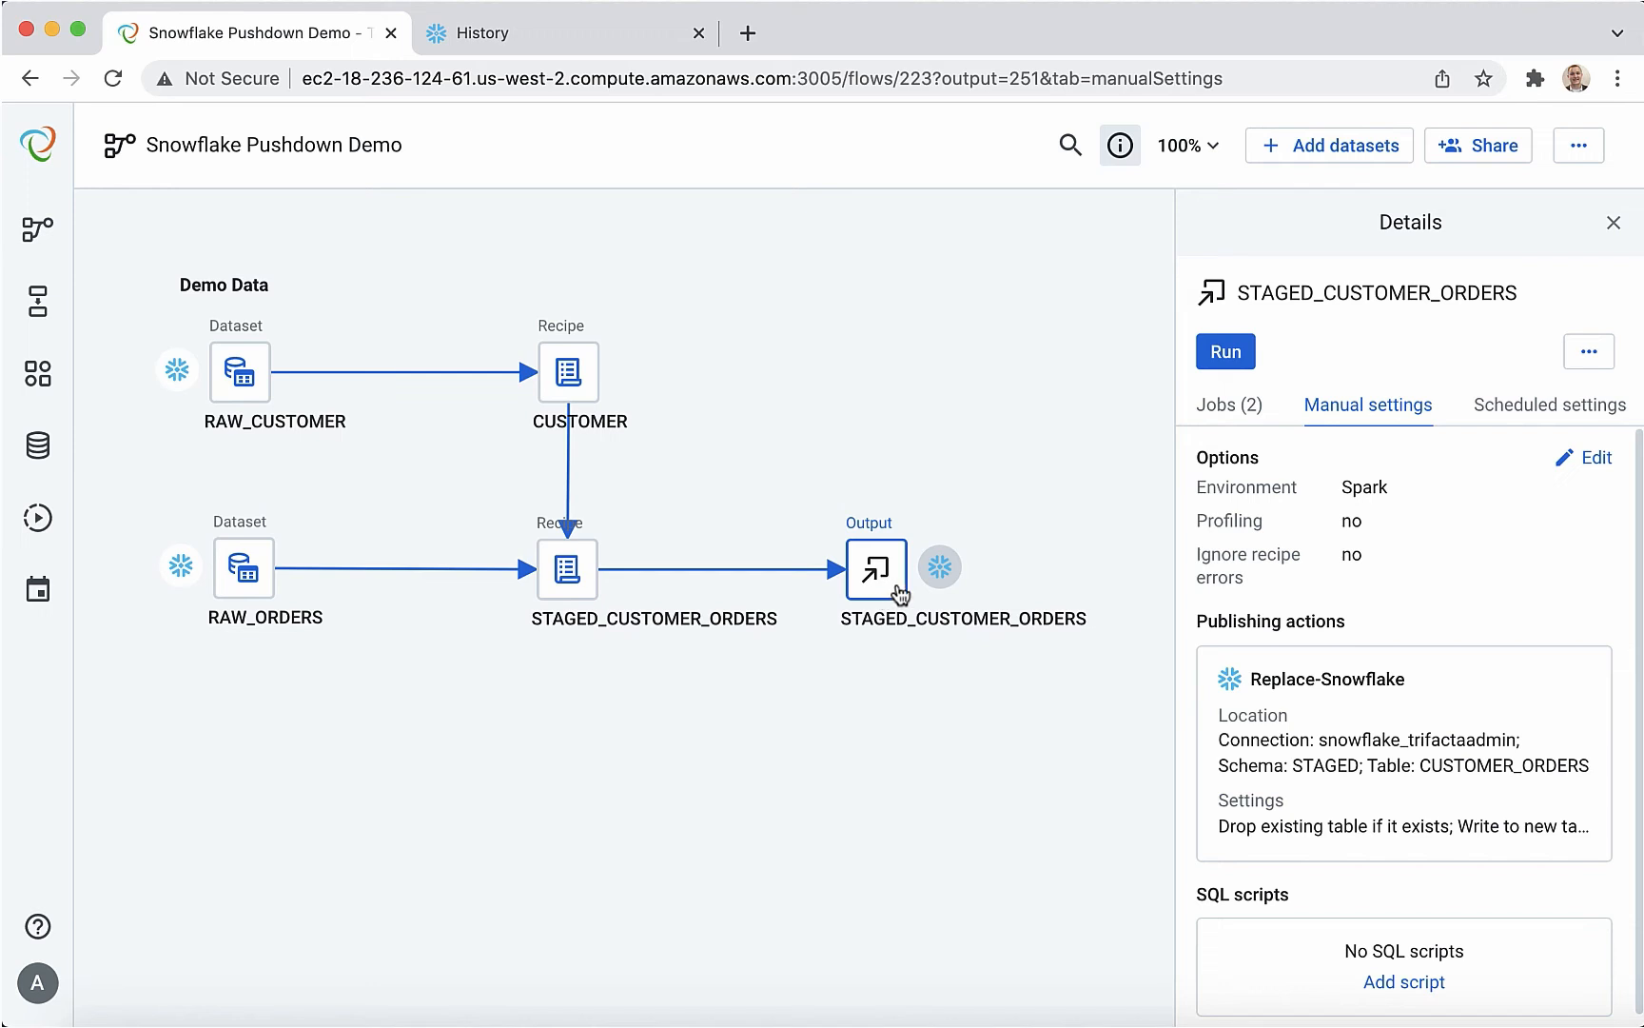
click(1584, 460)
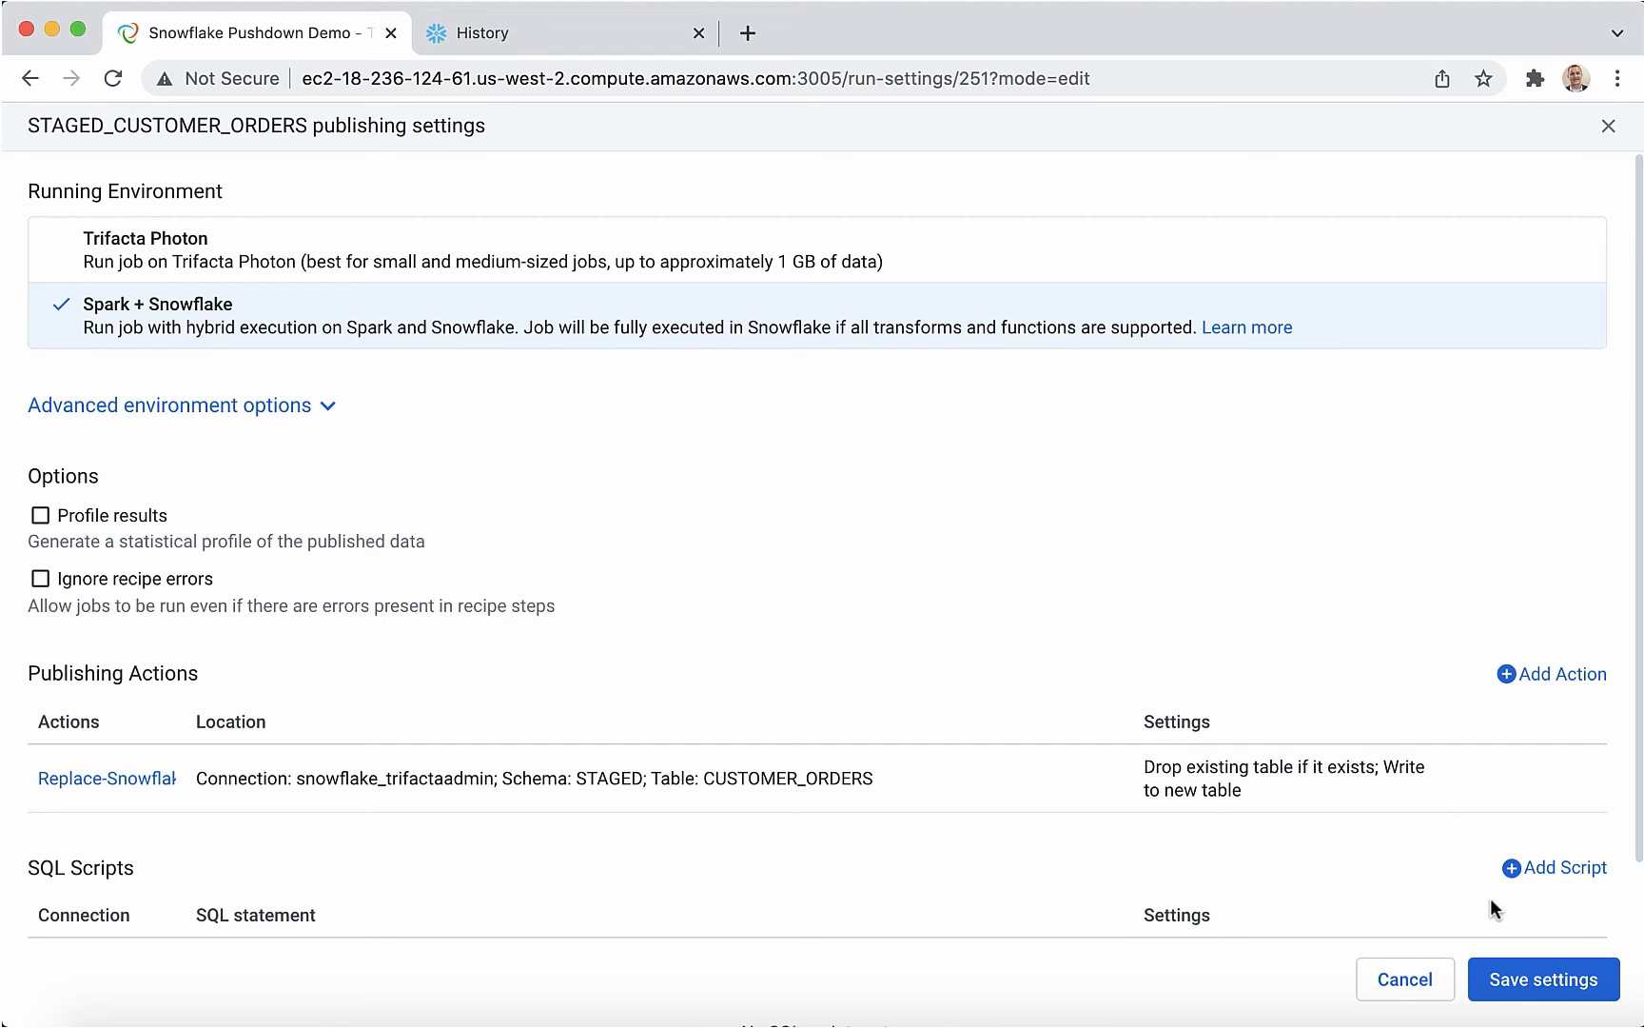
click(1533, 980)
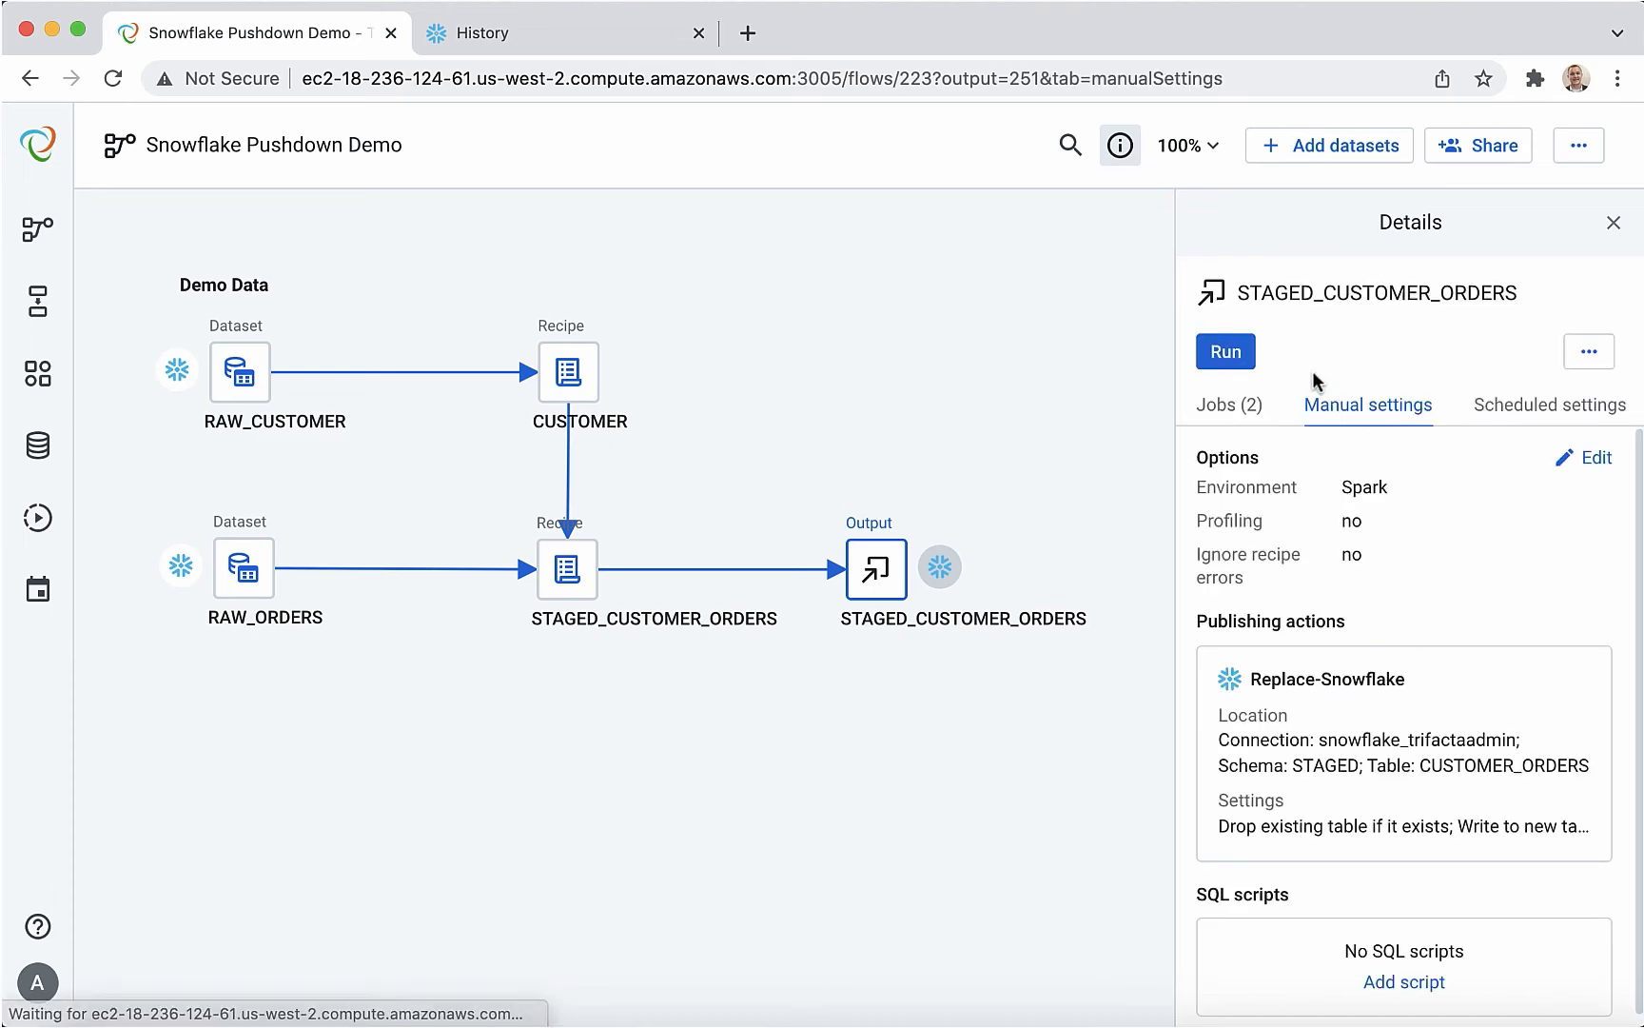
click(1228, 352)
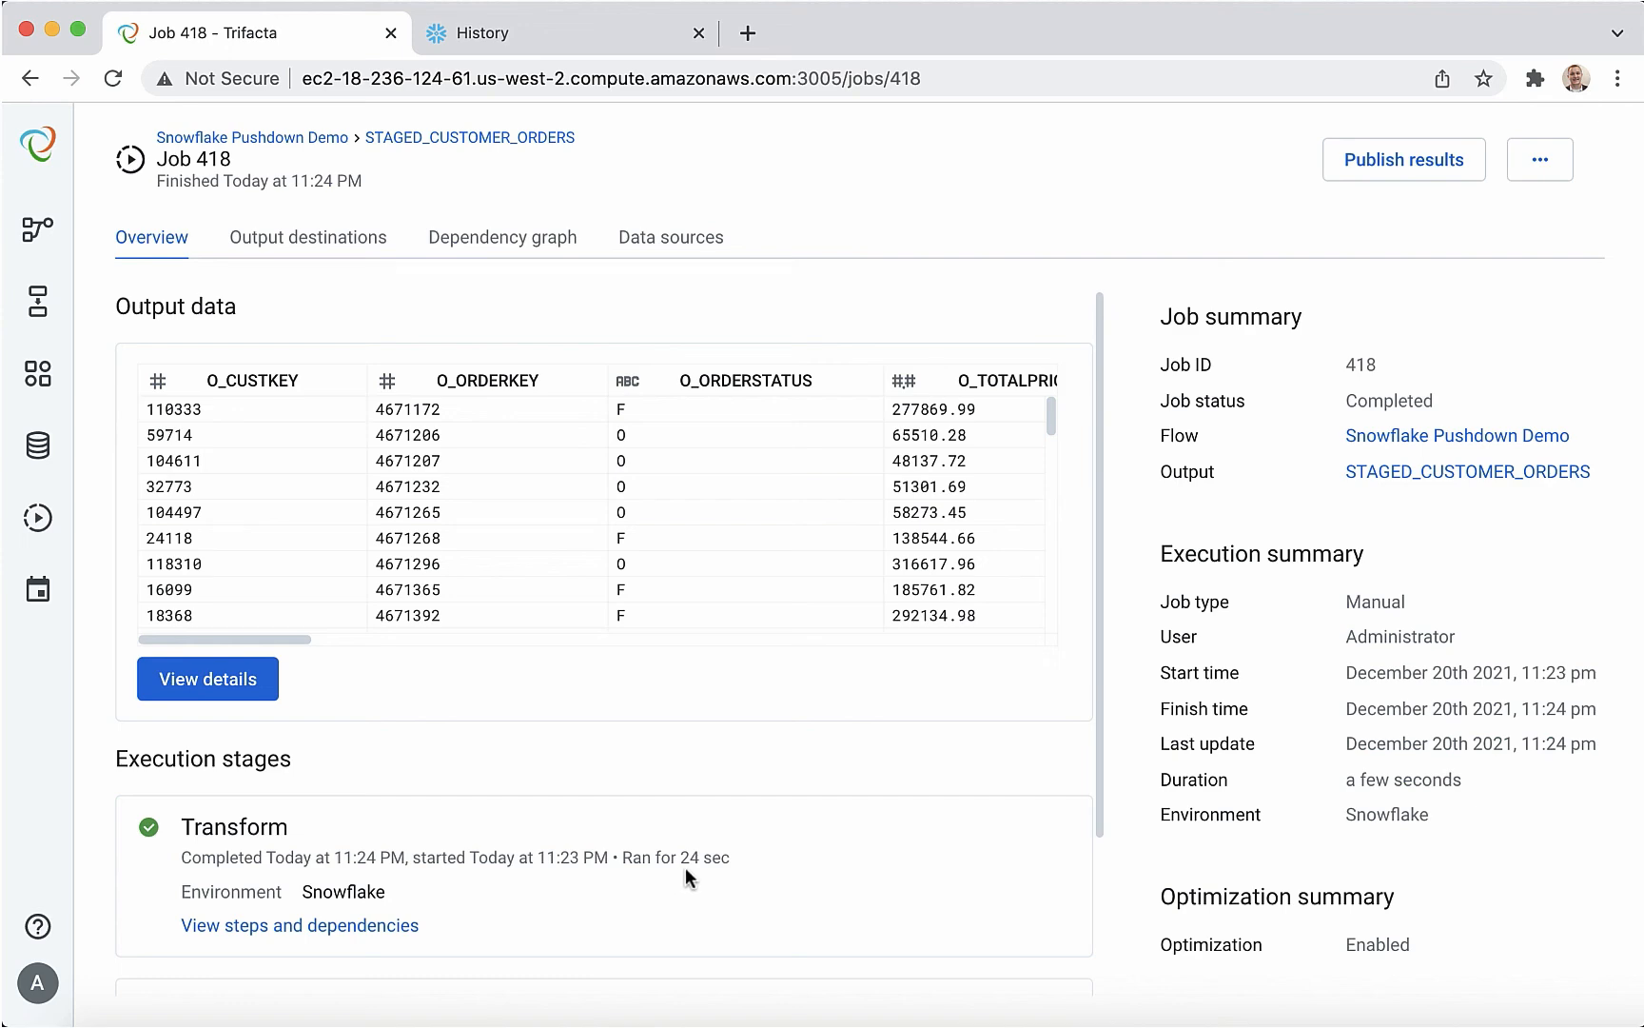
Switch to Snowflake's query history, reload it, and examine the full SQL text of the CREATE OR REPLACE query for STAGED.CUSTOMER_ORDERS.
click(533, 33)
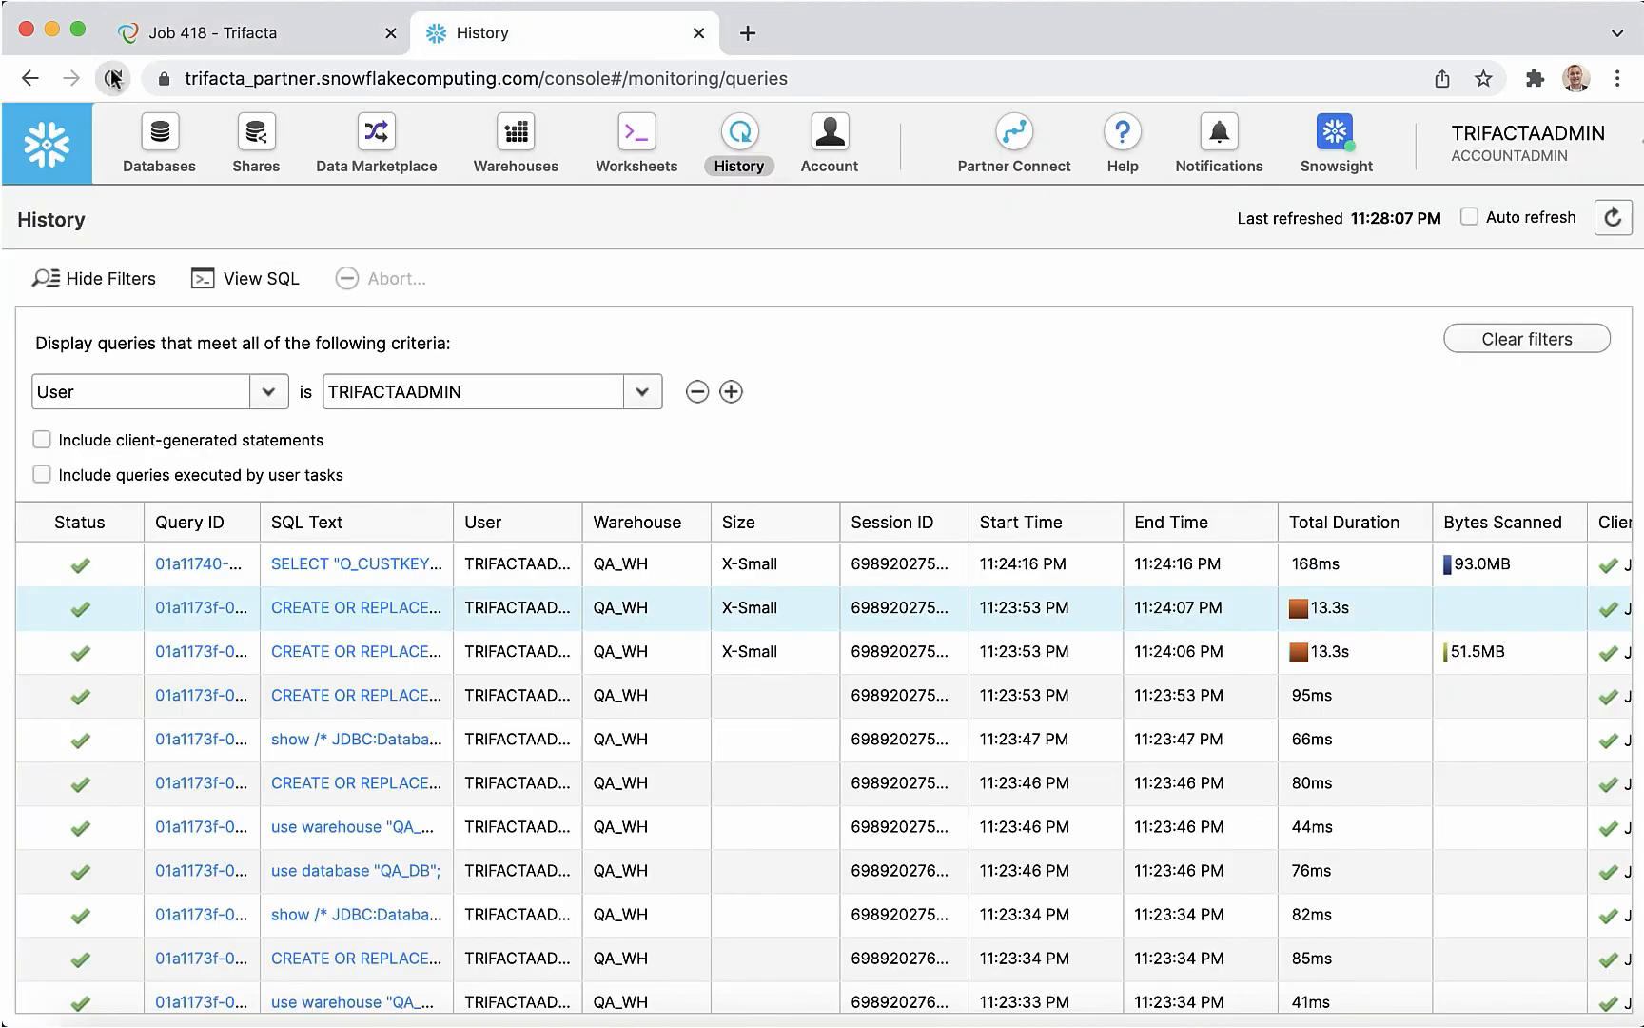
click(113, 78)
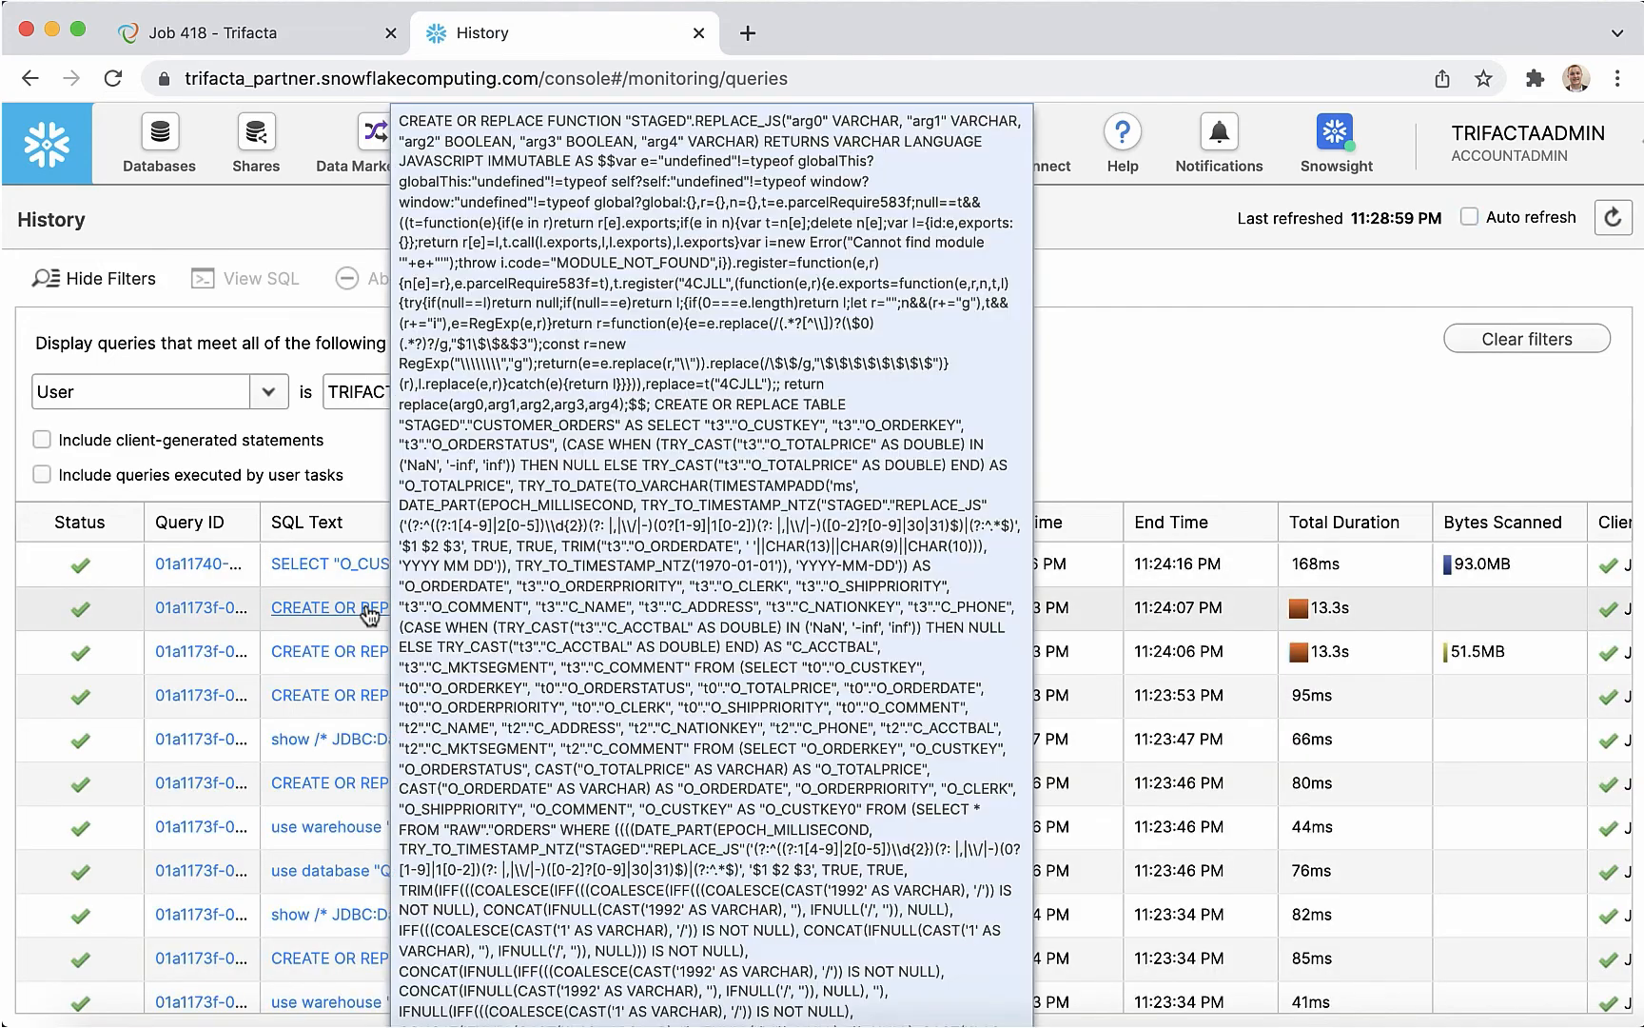
click(365, 606)
scroll(1099, 670, down, 5)
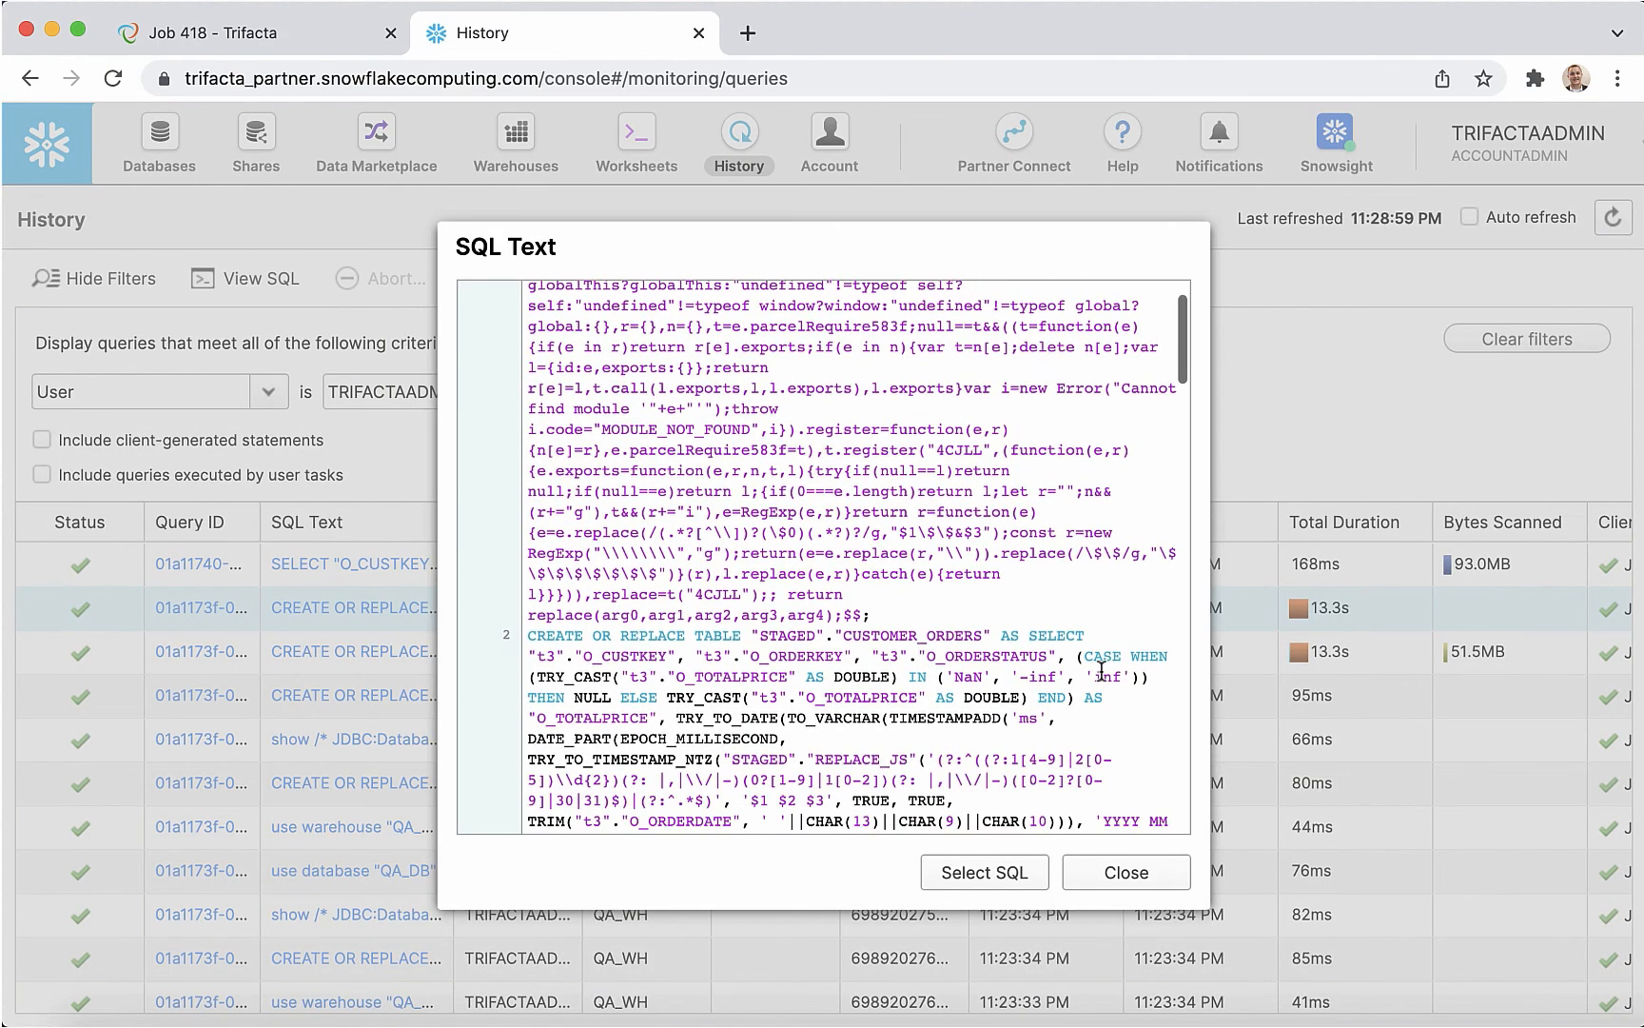
scroll(1101, 672, down, 6)
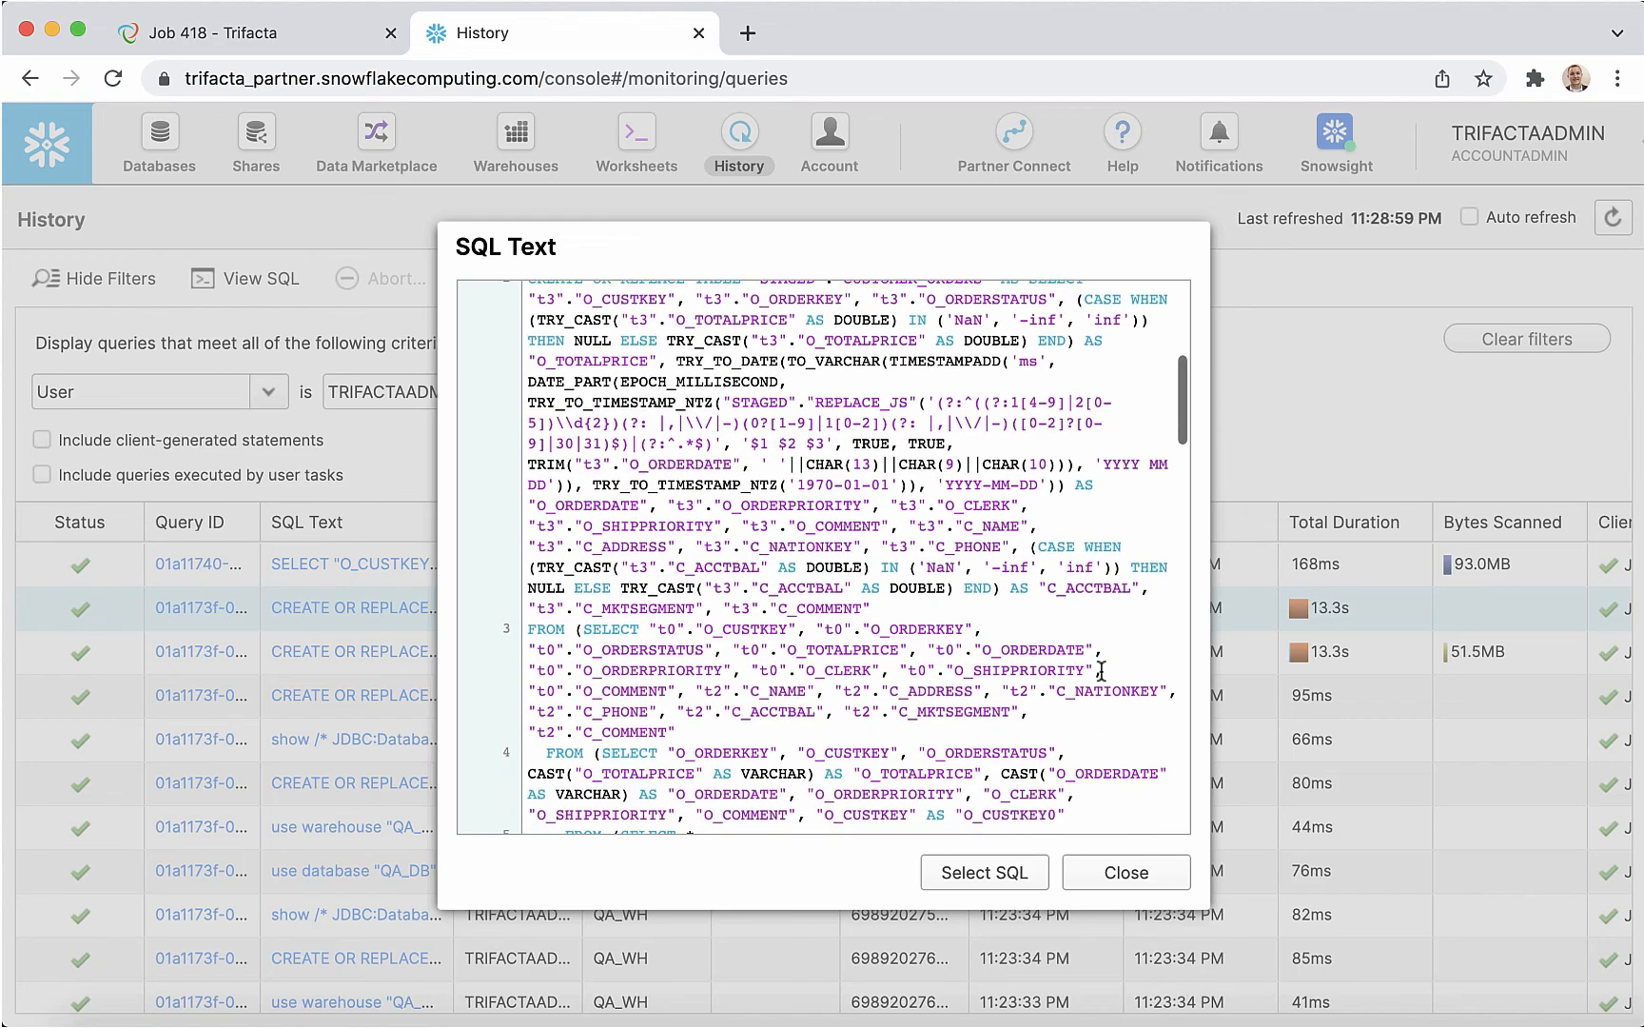
scroll(1101, 672, down, 6)
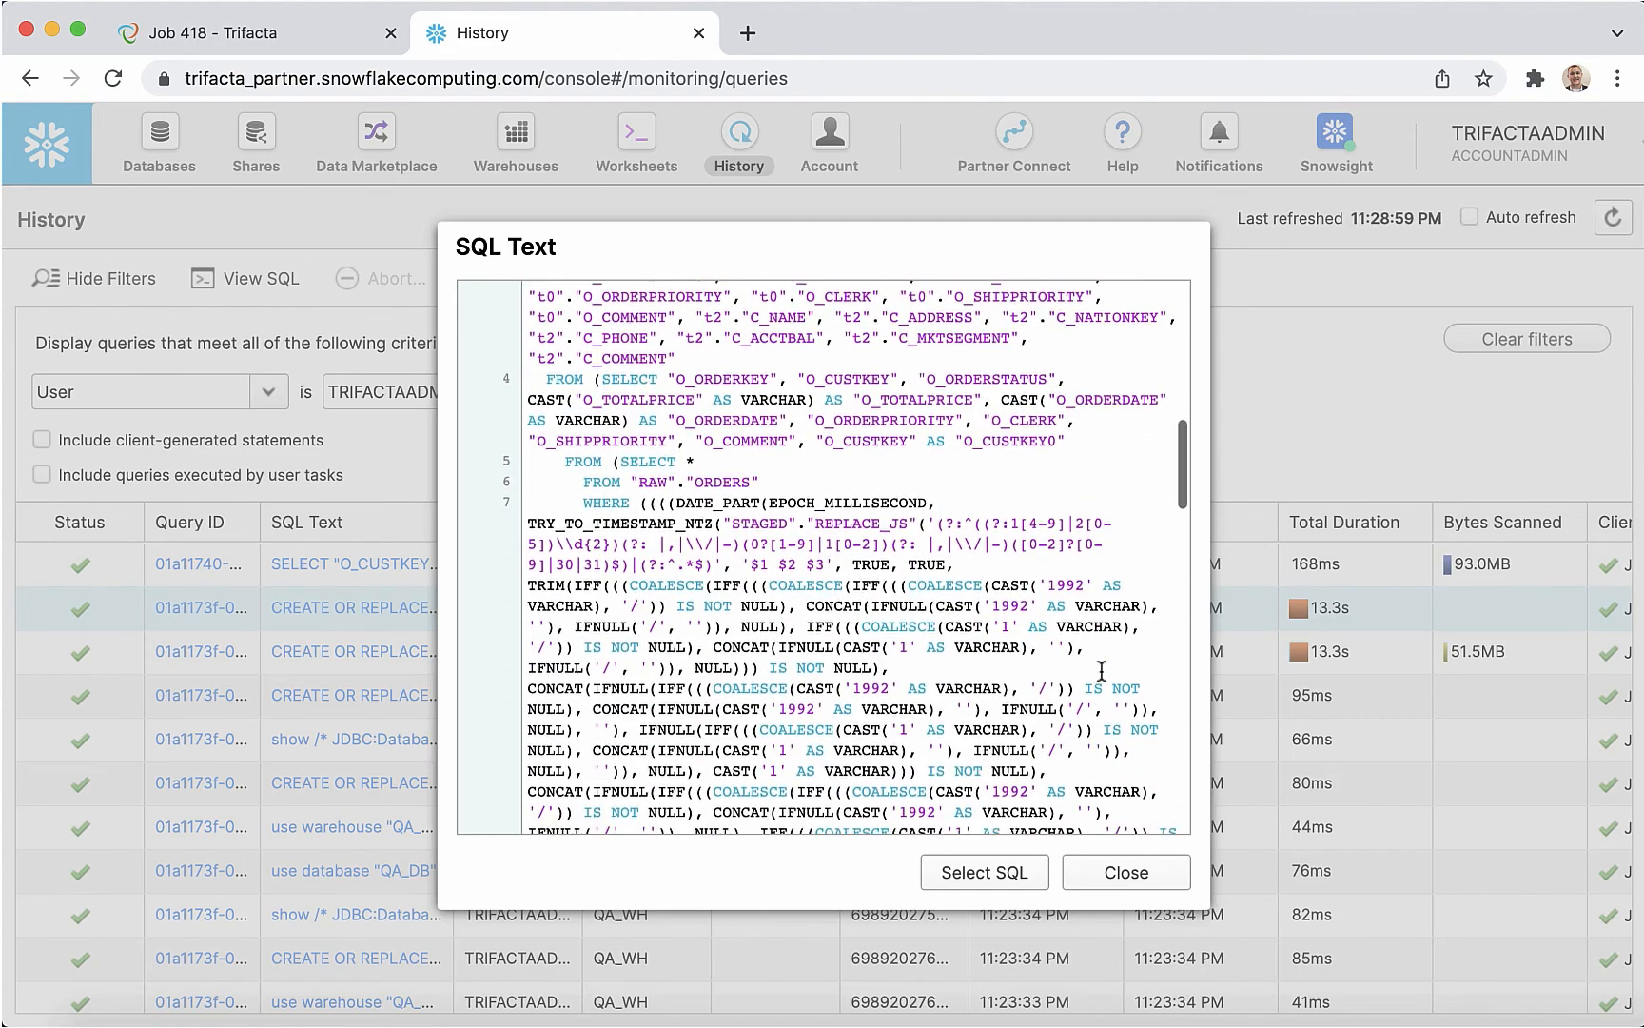
scroll(1101, 672, down, 6)
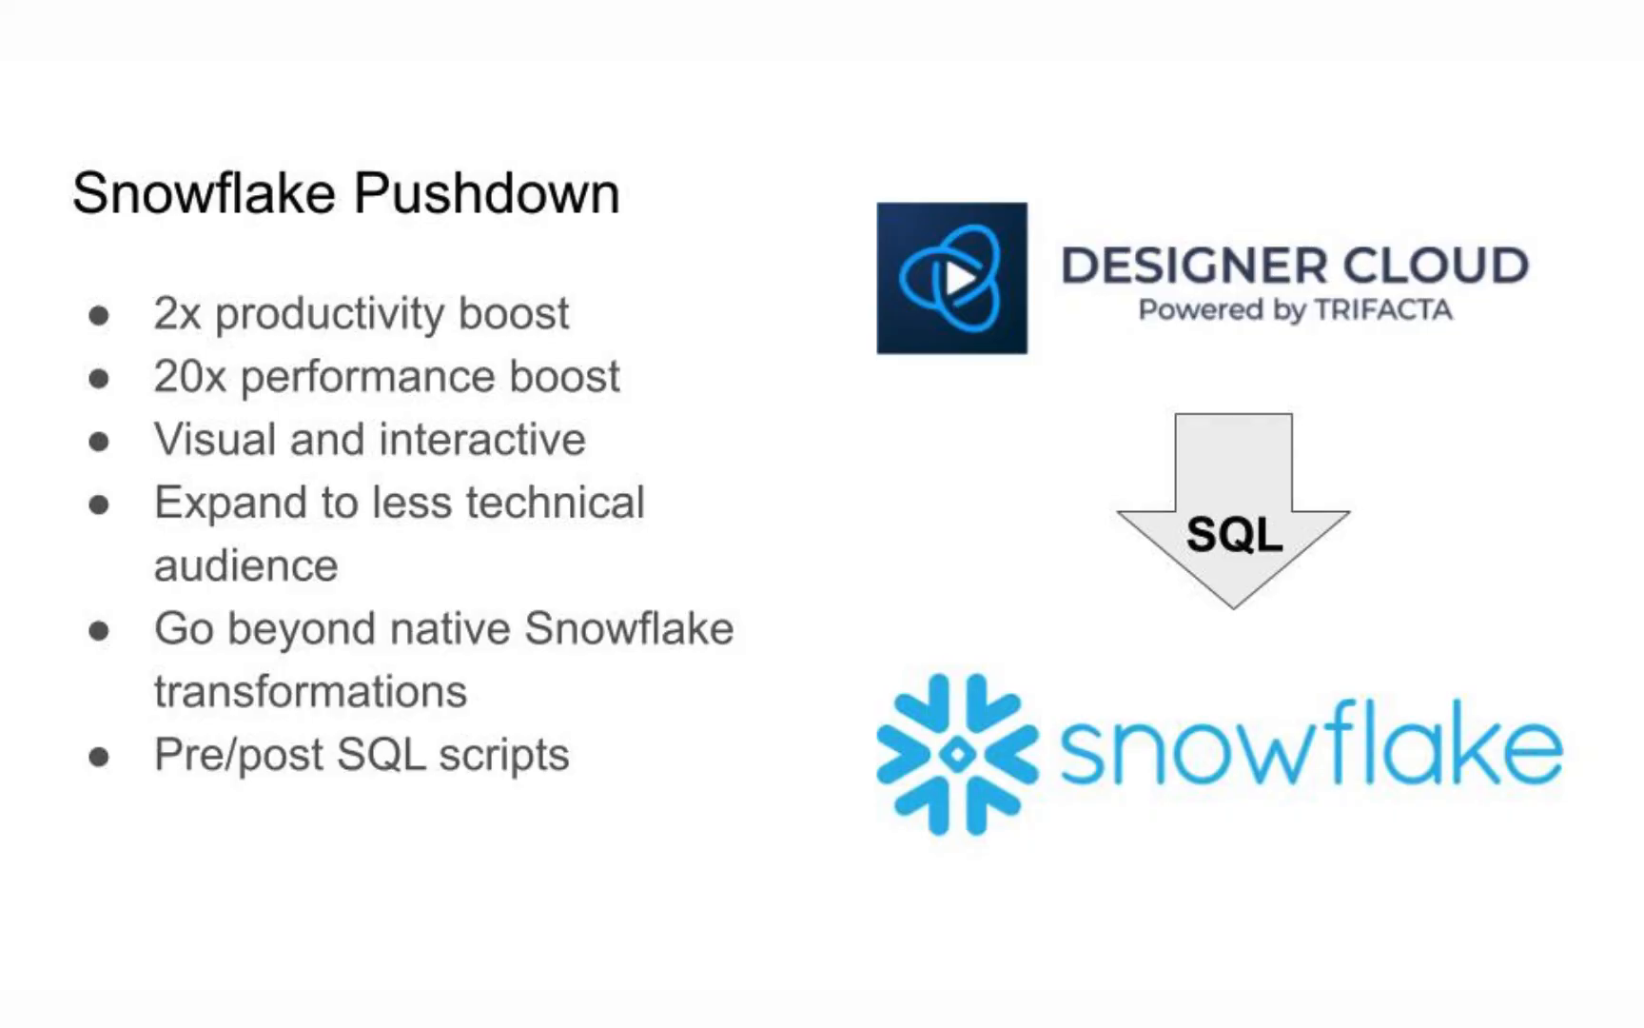